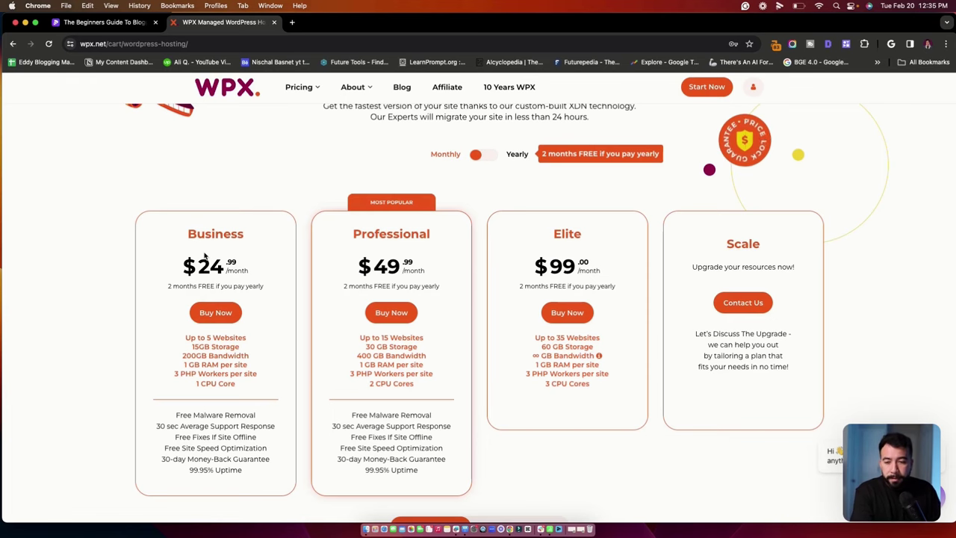
Switch the WordPress hosting plans to yearly billing and start an order for the Professional plan
{"action": "scroll", "coordinate": [478, 257], "scroll_direction": "up", "scroll_amount": 3}
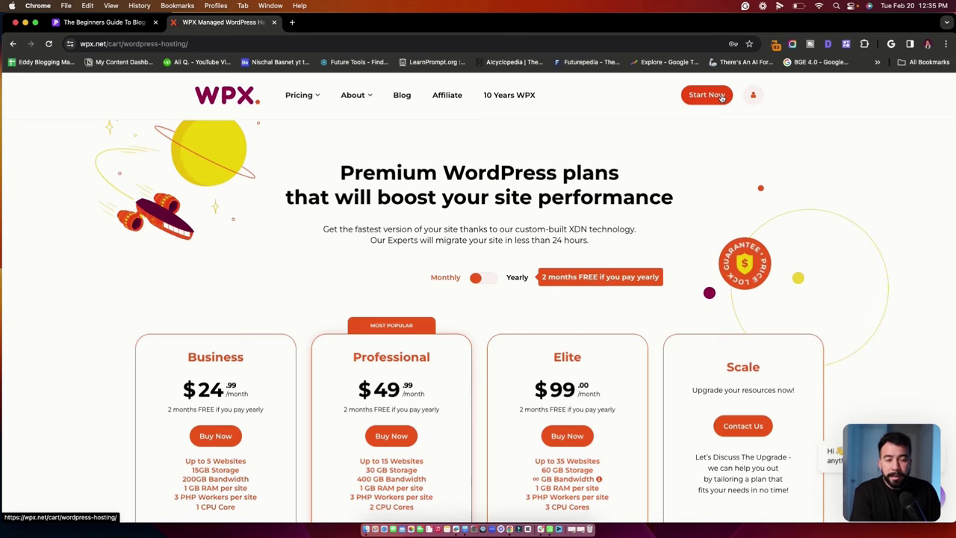
{"action": "left_click", "coordinate": [480, 277]}
{"action": "scroll", "coordinate": [507, 224], "scroll_direction": "down", "scroll_amount": 3}
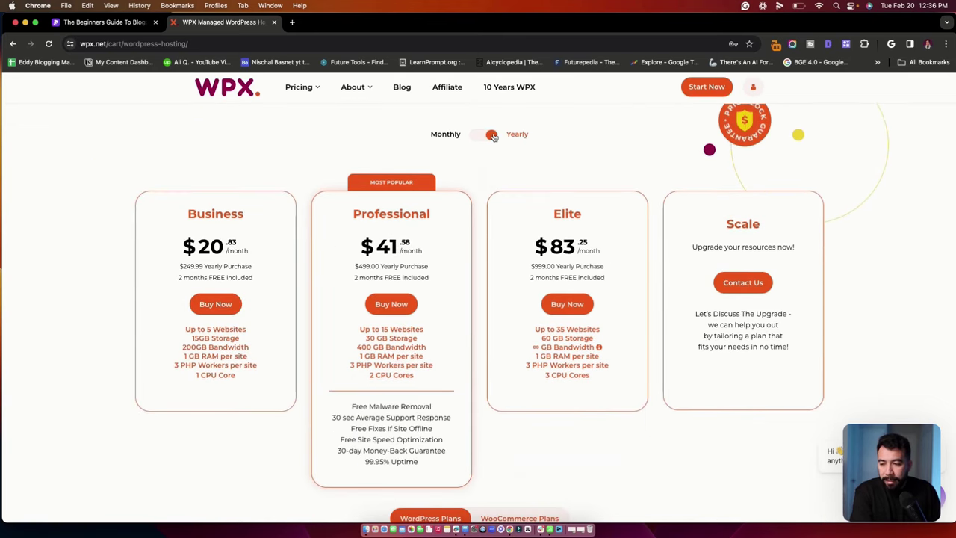
{"action": "left_click", "coordinate": [391, 304]}
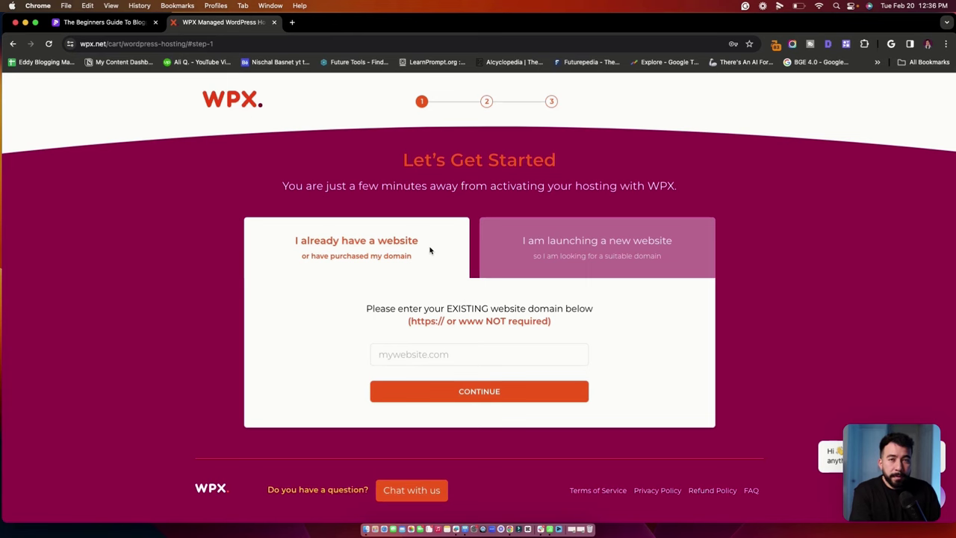
Choose to launch a new website and search for the domain name ndcndjsncdsjcnksdc with the .com extension
{"action": "left_click", "coordinate": [468, 354]}
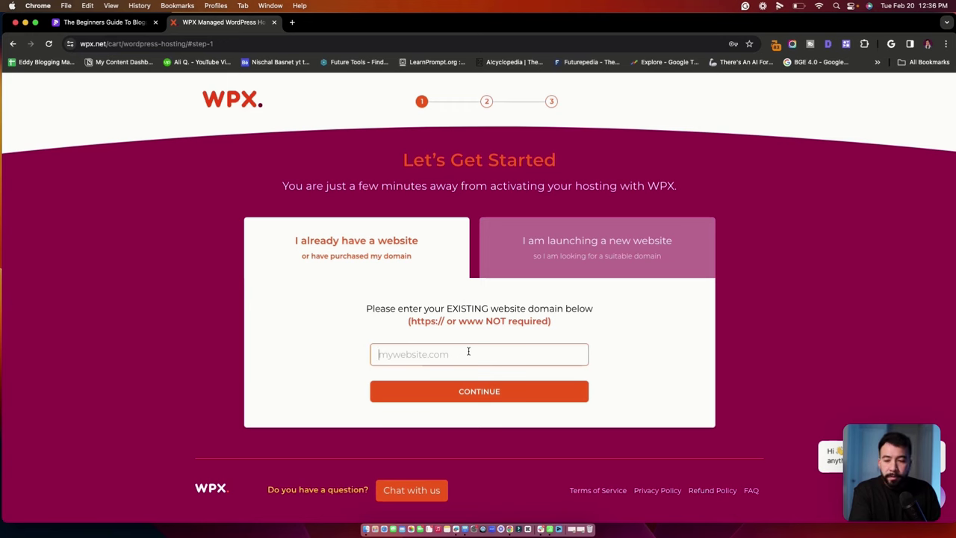
{"action": "left_click", "coordinate": [580, 252]}
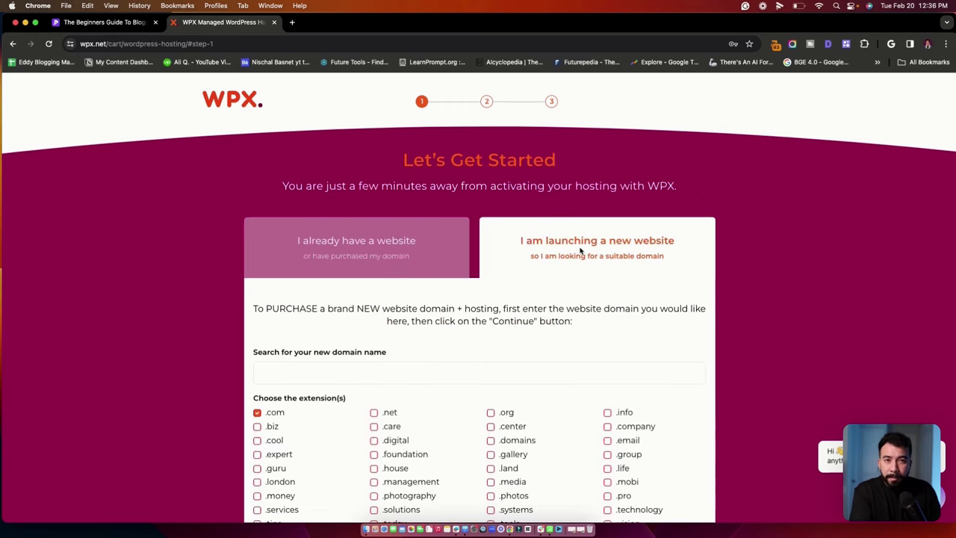
{"action": "scroll", "coordinate": [472, 352], "scroll_direction": "down", "scroll_amount": 1}
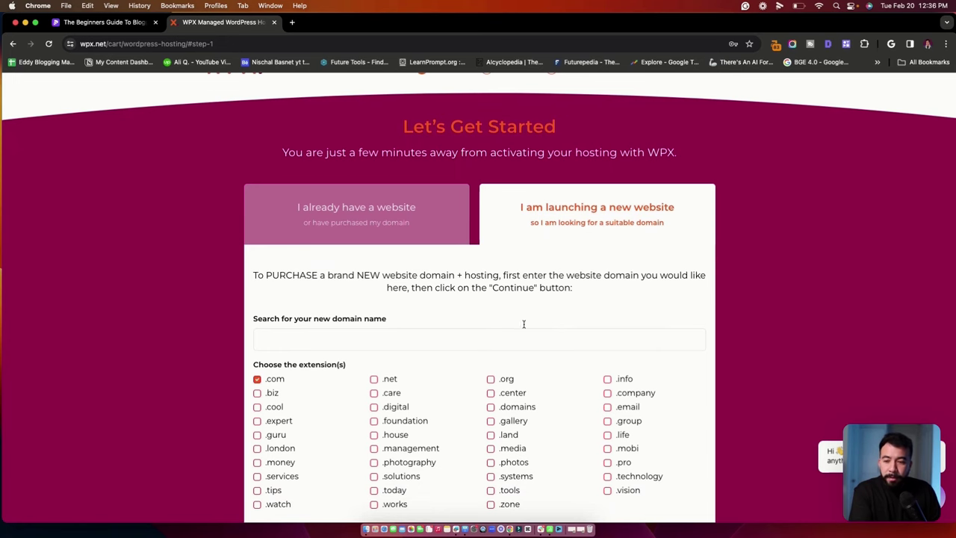
{"action": "left_click", "coordinate": [542, 344]}
{"action": "type", "text": "ndcndjsncdsjcnksdc"}
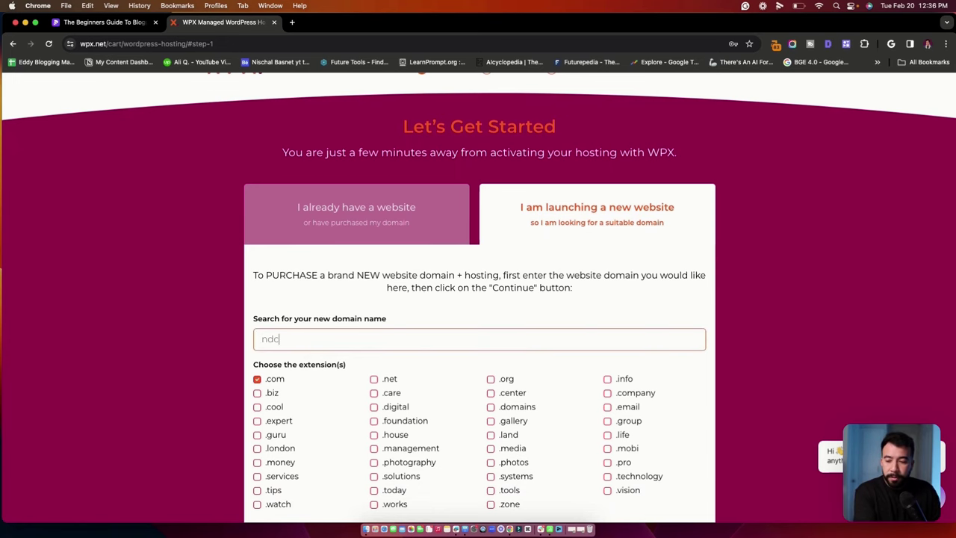
{"action": "scroll", "coordinate": [568, 333], "scroll_direction": "down", "scroll_amount": 5}
{"action": "left_click", "coordinate": [520, 368]}
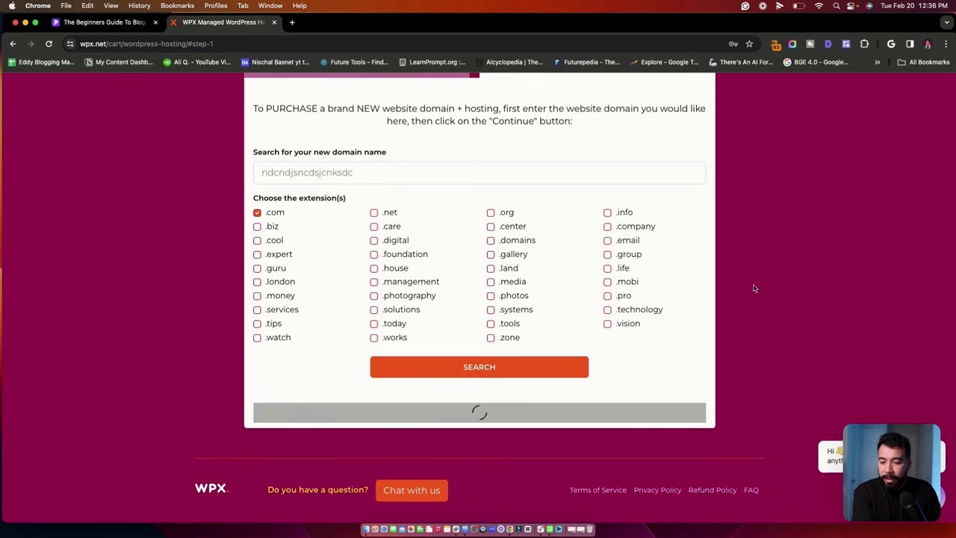
Continue the order with the selected .com domain and pick USA (Chicago) as the hosting location
{"action": "scroll", "coordinate": [716, 283], "scroll_direction": "down", "scroll_amount": 3}
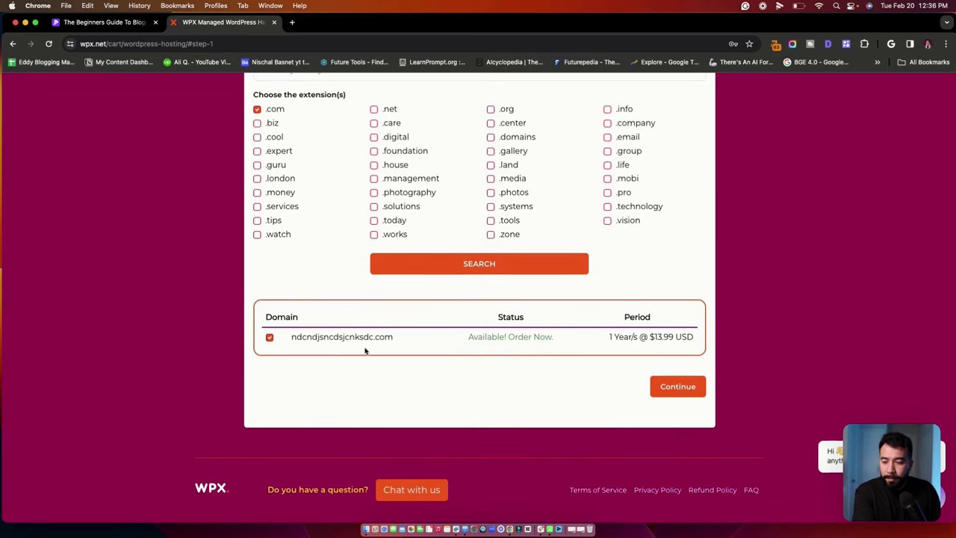
{"action": "left_click", "coordinate": [682, 389]}
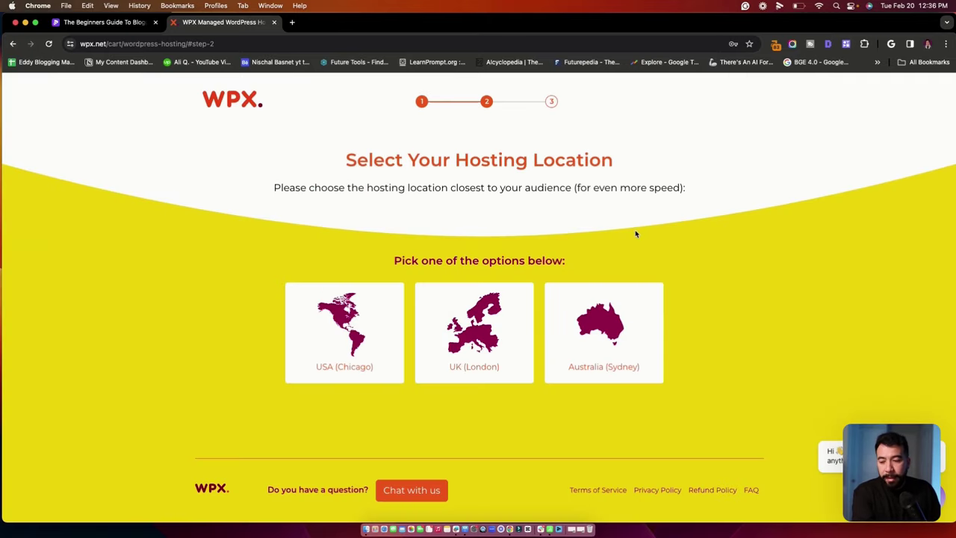
{"action": "left_click", "coordinate": [316, 335]}
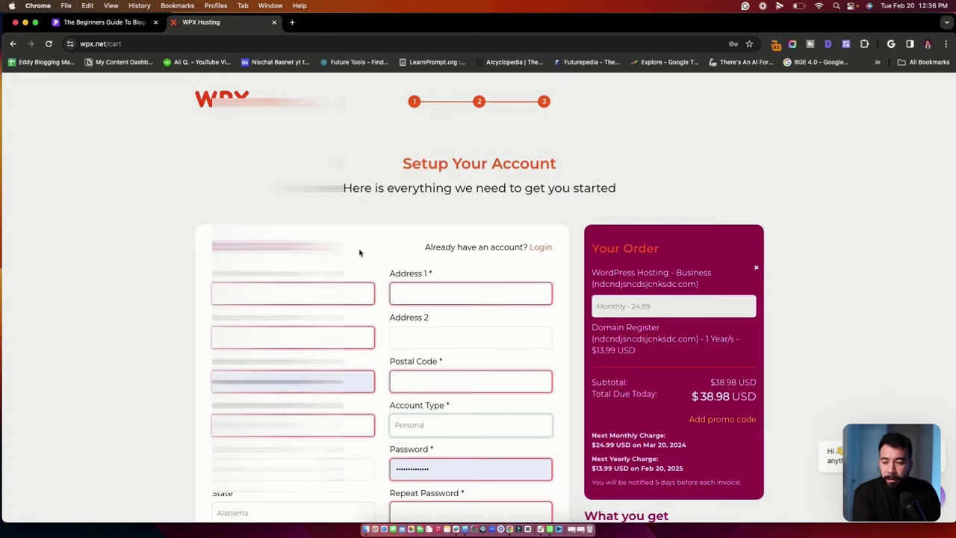
Review the account setup form, payment method section, order summary and list of included hosting features
{"action": "scroll", "coordinate": [359, 253], "scroll_direction": "down", "scroll_amount": 3}
{"action": "scroll", "coordinate": [567, 159], "scroll_direction": "down", "scroll_amount": 3}
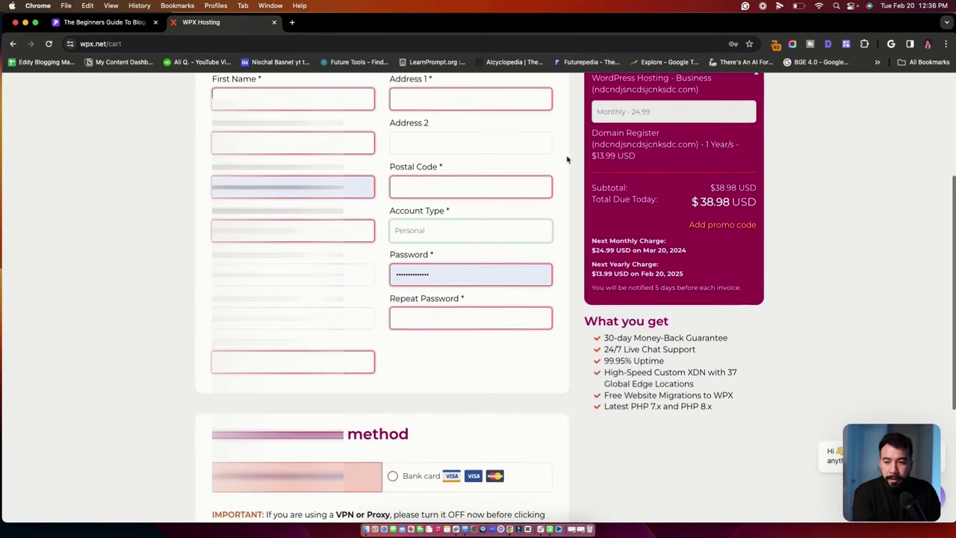
{"action": "scroll", "coordinate": [567, 159], "scroll_direction": "up", "scroll_amount": 2}
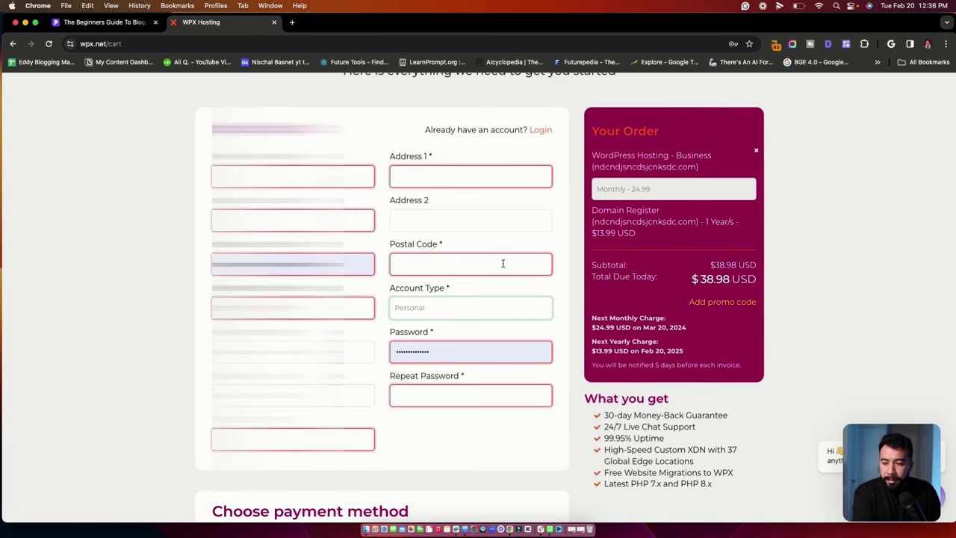
{"action": "scroll", "coordinate": [514, 283], "scroll_direction": "down", "scroll_amount": 5}
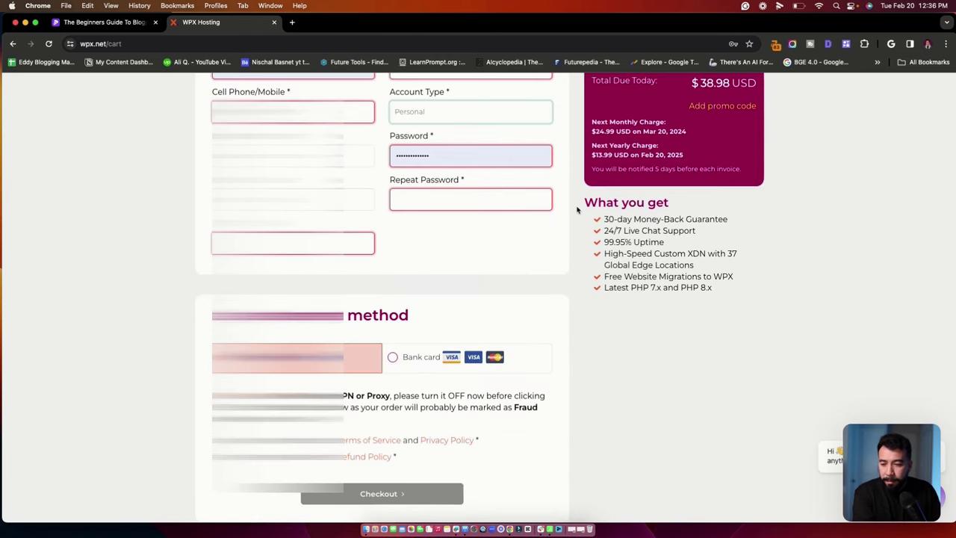
{"action": "scroll", "coordinate": [578, 210], "scroll_direction": "up", "scroll_amount": 5}
{"action": "scroll", "coordinate": [697, 390], "scroll_direction": "down", "scroll_amount": 2}
{"action": "left_click_drag", "start_coordinate": [734, 417], "coordinate": [601, 358]}
{"action": "left_click", "coordinate": [601, 359]}
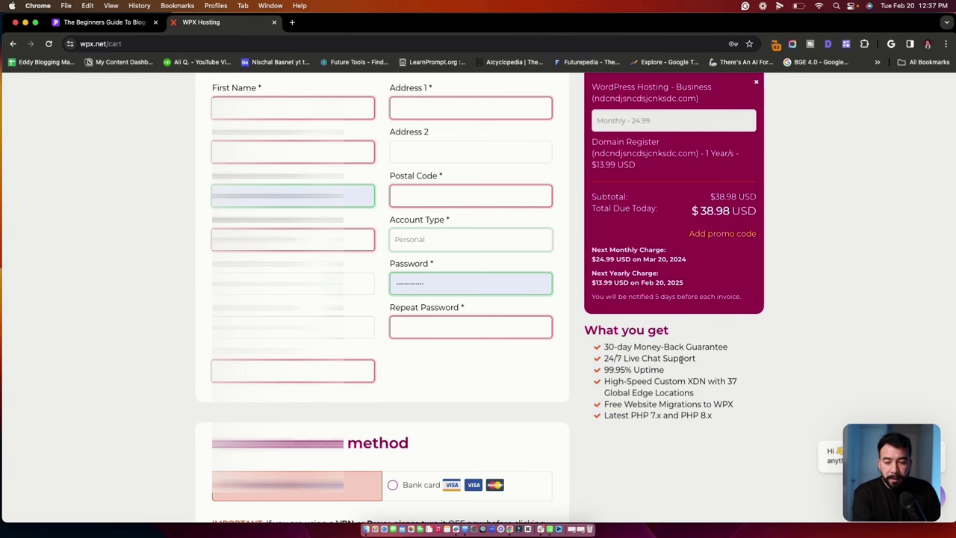
{"action": "scroll", "coordinate": [704, 341], "scroll_direction": "up", "scroll_amount": 2}
{"action": "left_click_drag", "start_coordinate": [686, 267], "coordinate": [774, 315]}
{"action": "left_click", "coordinate": [847, 290]}
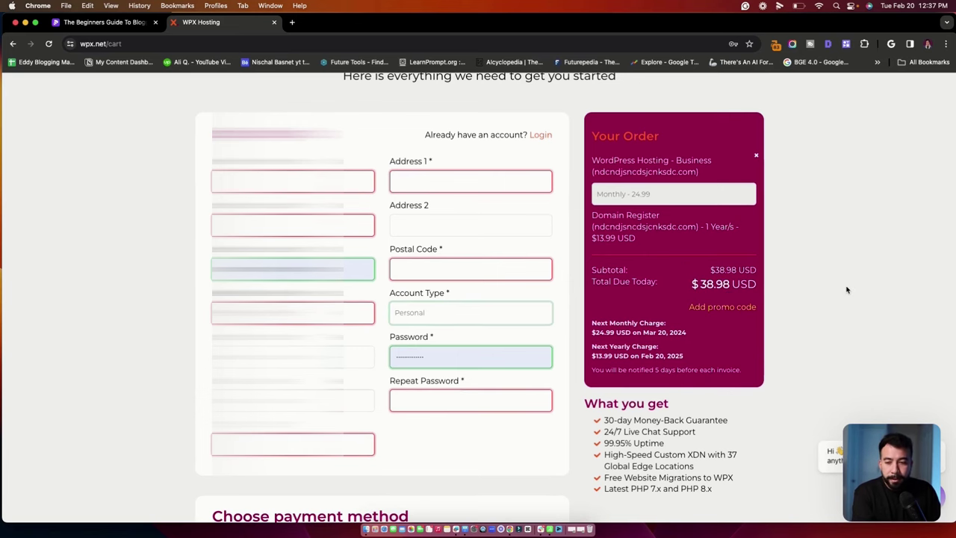
{"action": "scroll", "coordinate": [689, 143], "scroll_direction": "up", "scroll_amount": 3}
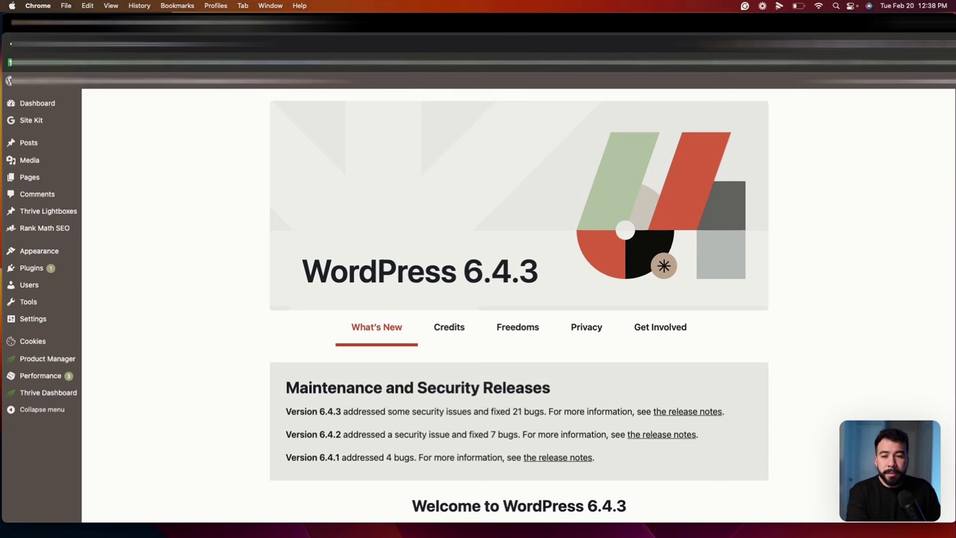
Open the logged-in account's profile page in the WordPress admin and go to the admin color schemes
{"action": "mouse_move", "coordinate": [911, 80]}
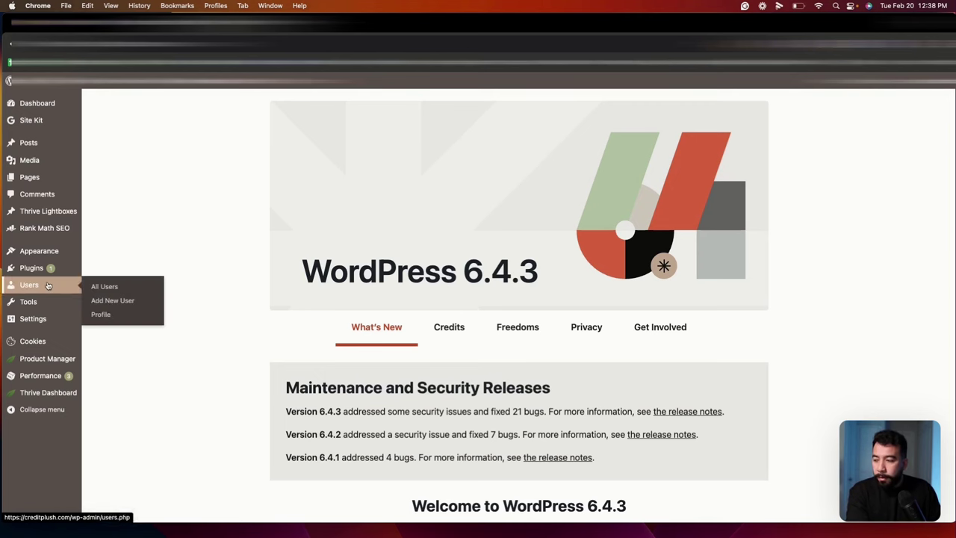
{"action": "mouse_move", "coordinate": [48, 258]}
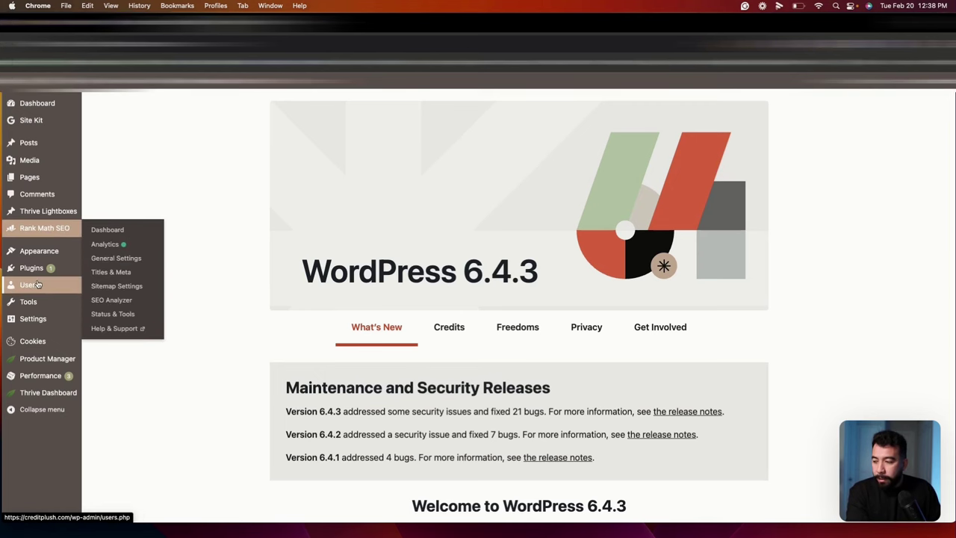
{"action": "mouse_move", "coordinate": [75, 285]}
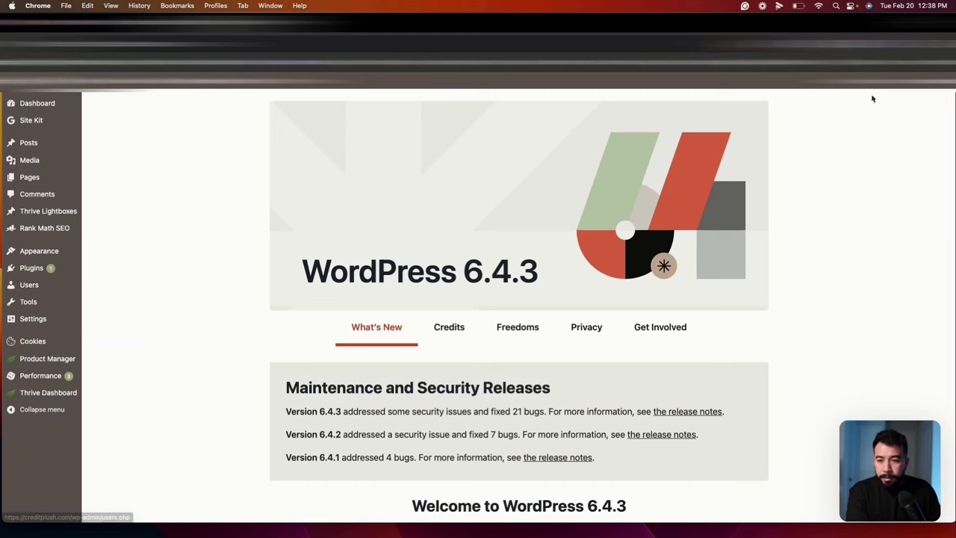
{"action": "mouse_move", "coordinate": [872, 99]}
{"action": "left_click", "coordinate": [889, 127]}
{"action": "scroll", "coordinate": [347, 187], "scroll_direction": "down", "scroll_amount": 2}
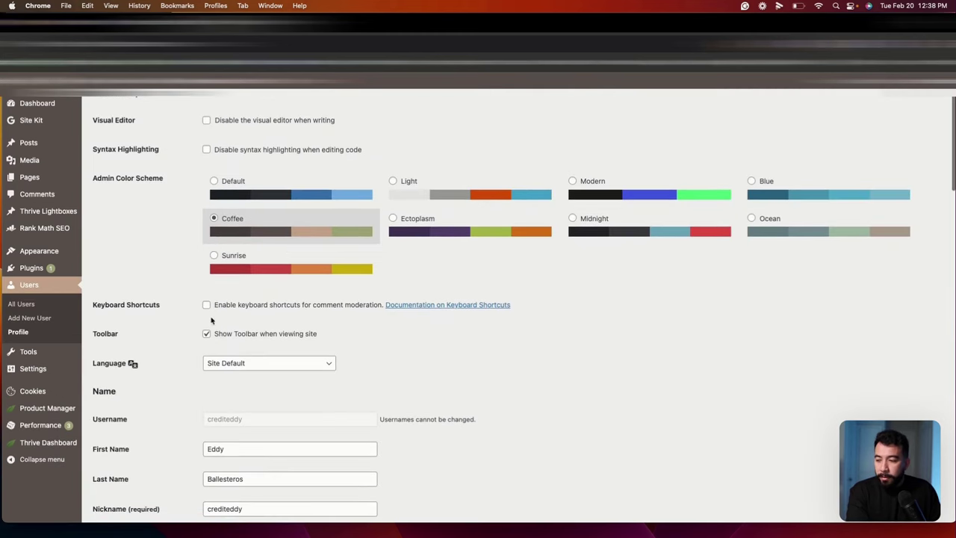
Try out the Default, Light and Midnight admin color schemes and return to Coffee
{"action": "left_click", "coordinate": [307, 191]}
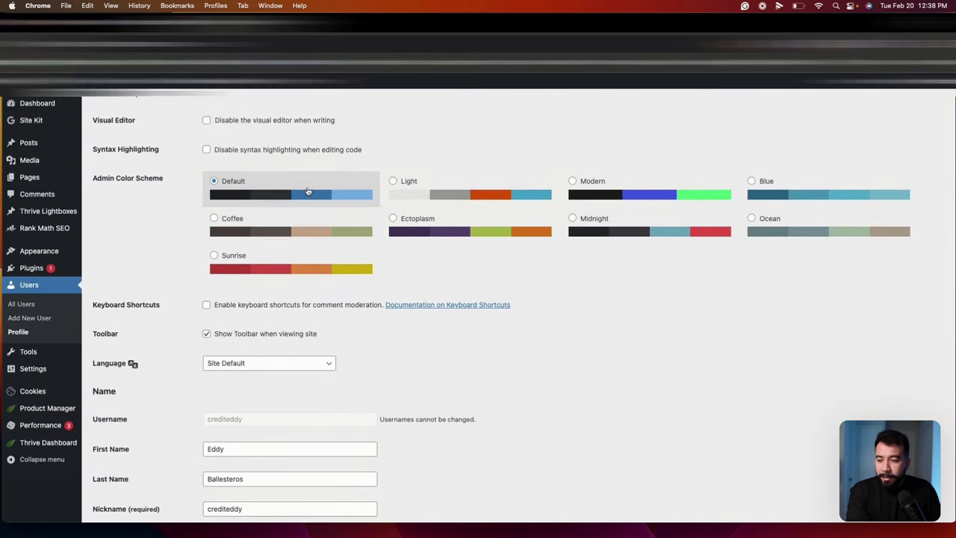
{"action": "left_click", "coordinate": [486, 188]}
{"action": "left_click", "coordinate": [333, 231]}
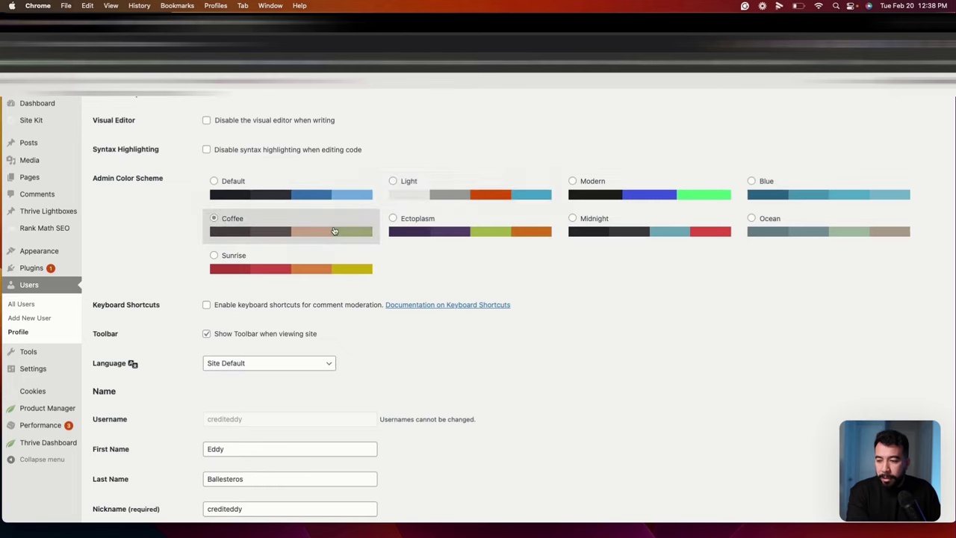
{"action": "left_click", "coordinate": [634, 228]}
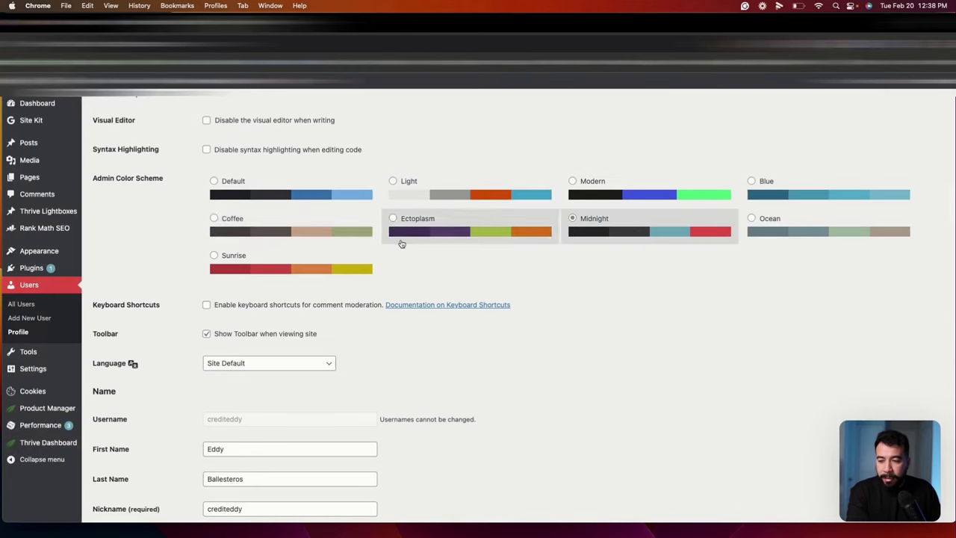
{"action": "left_click", "coordinate": [290, 236]}
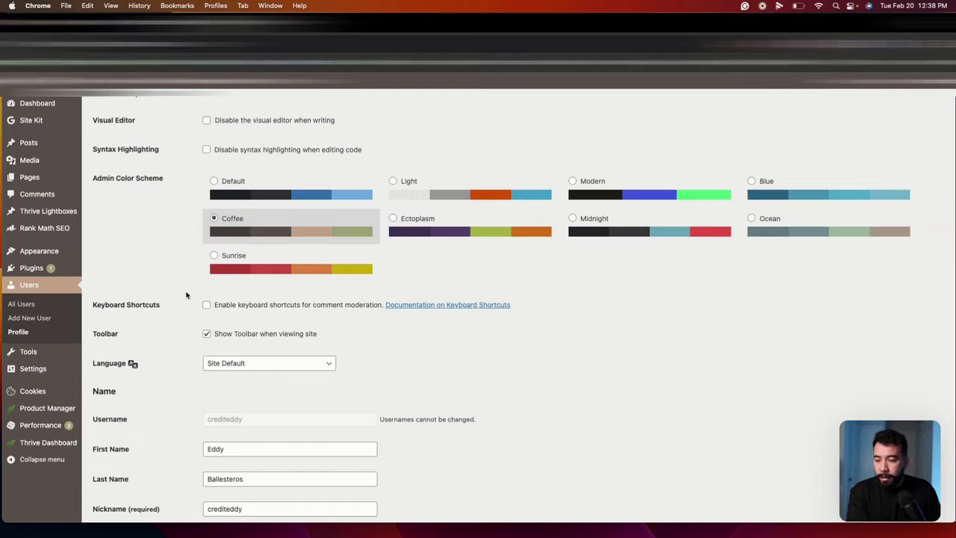
Examine the rest of the profile page, from the name, contact and biography fields to the Thrive Social URL Settings
{"action": "scroll", "coordinate": [186, 297], "scroll_direction": "down", "scroll_amount": 5}
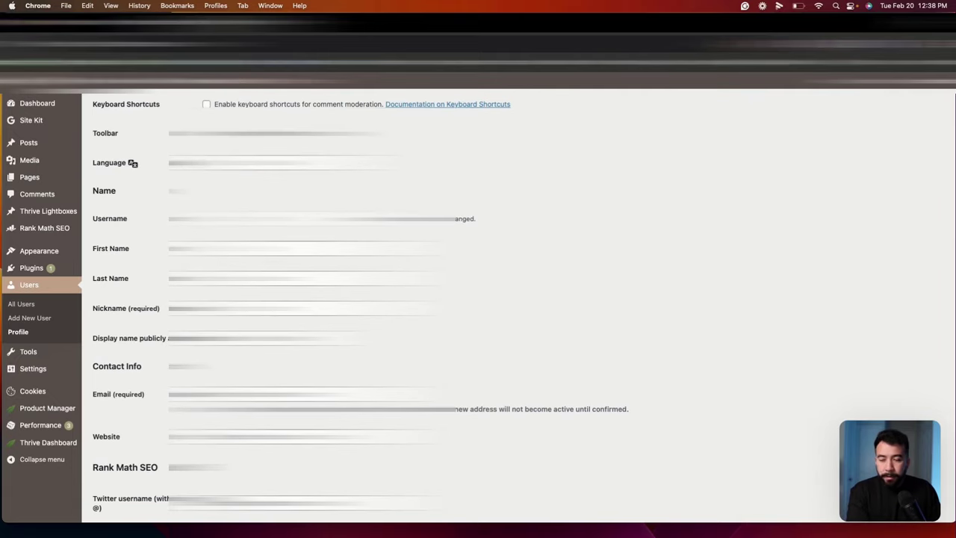
{"action": "scroll", "coordinate": [478, 299], "scroll_direction": "down", "scroll_amount": 1}
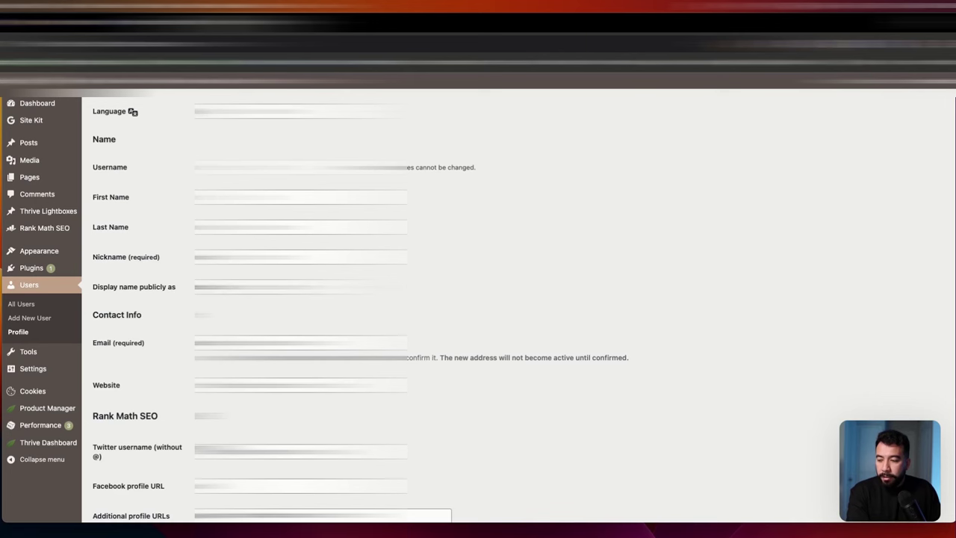
{"action": "scroll", "coordinate": [439, 333], "scroll_direction": "down", "scroll_amount": 3}
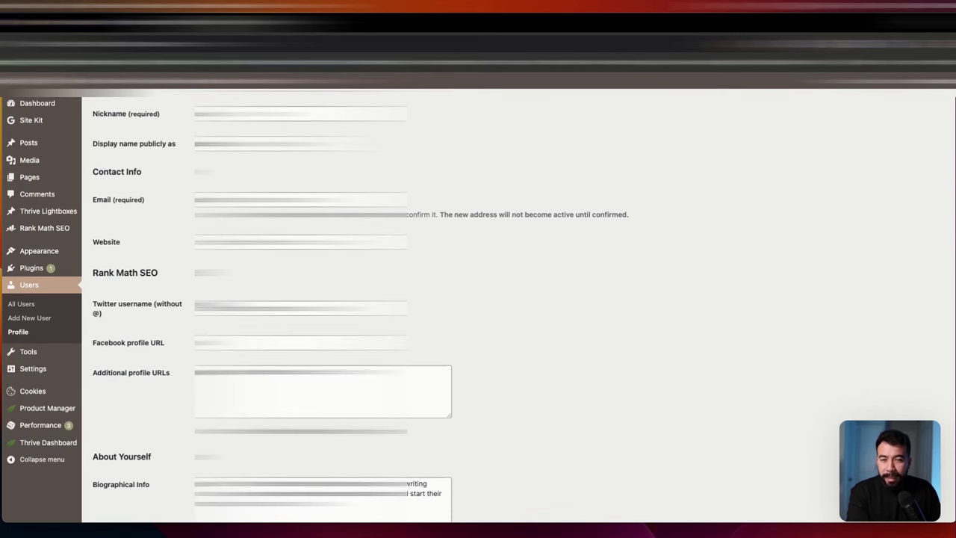
{"action": "scroll", "coordinate": [467, 297], "scroll_direction": "down", "scroll_amount": 2}
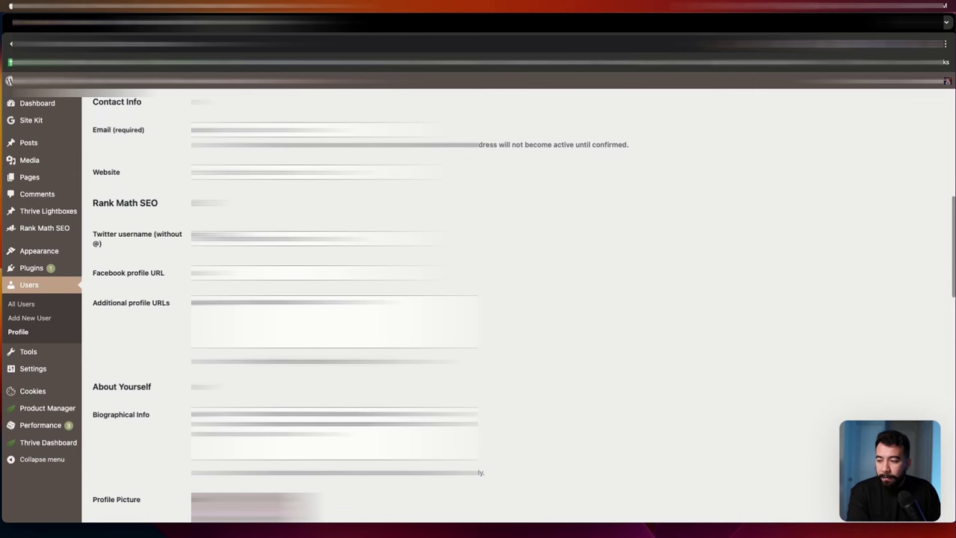
{"action": "triple_click", "coordinate": [101, 202]}
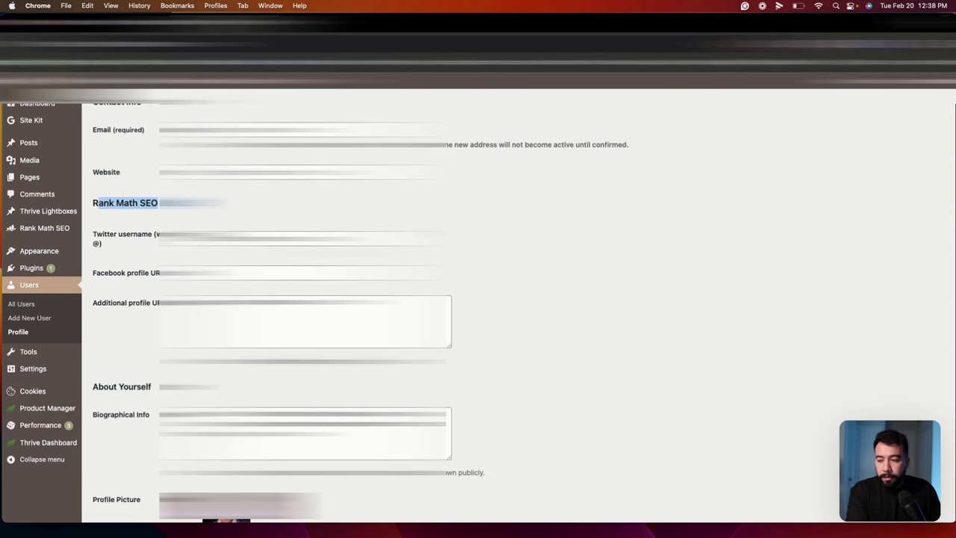
{"action": "scroll", "coordinate": [478, 306], "scroll_direction": "down", "scroll_amount": 5}
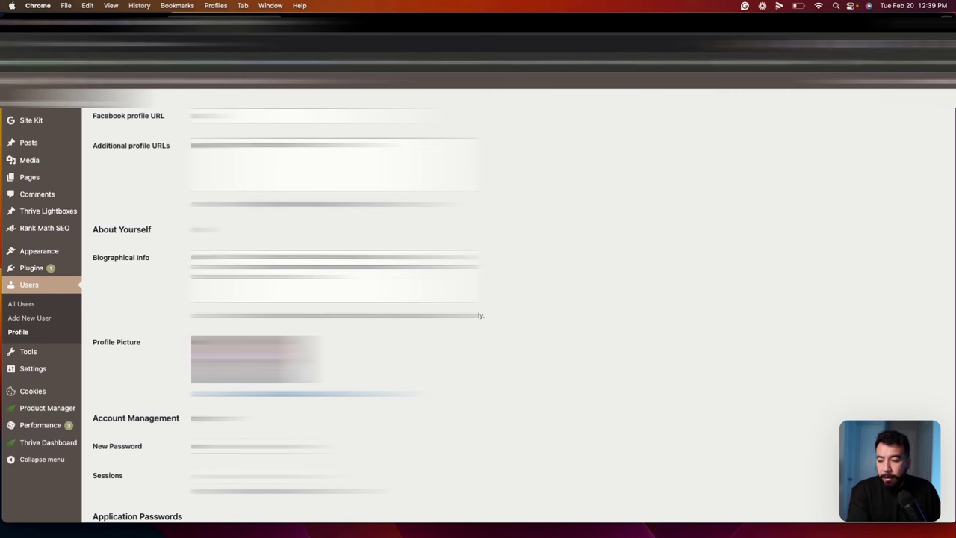
{"action": "scroll", "coordinate": [478, 307], "scroll_direction": "down", "scroll_amount": 3}
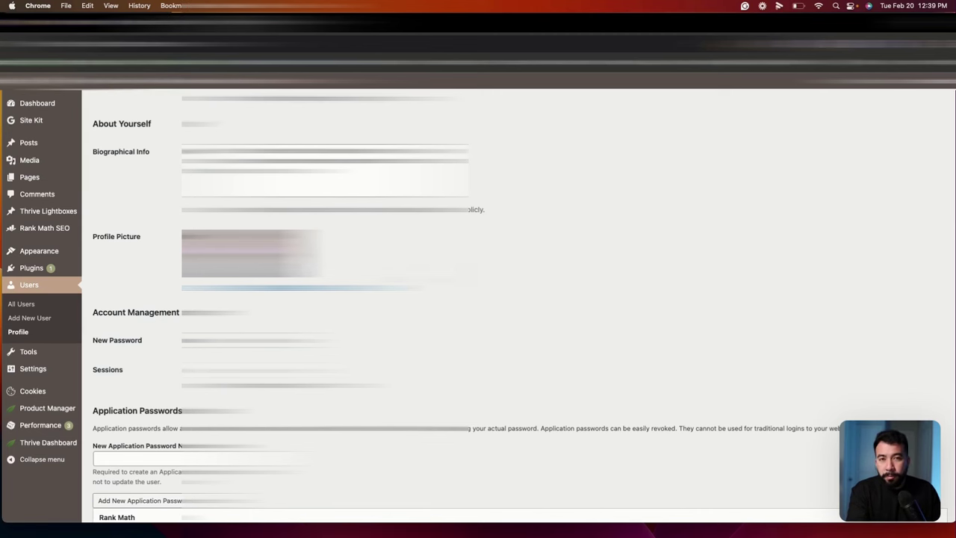
{"action": "scroll", "coordinate": [415, 241], "scroll_direction": "down", "scroll_amount": 3}
{"action": "scroll", "coordinate": [415, 241], "scroll_direction": "down", "scroll_amount": 6}
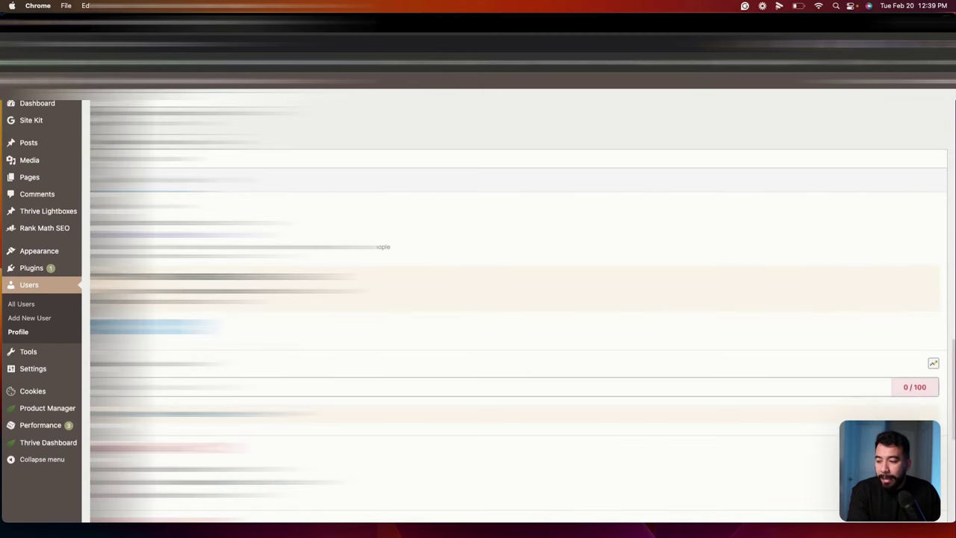
{"action": "scroll", "coordinate": [515, 311], "scroll_direction": "up", "scroll_amount": 2}
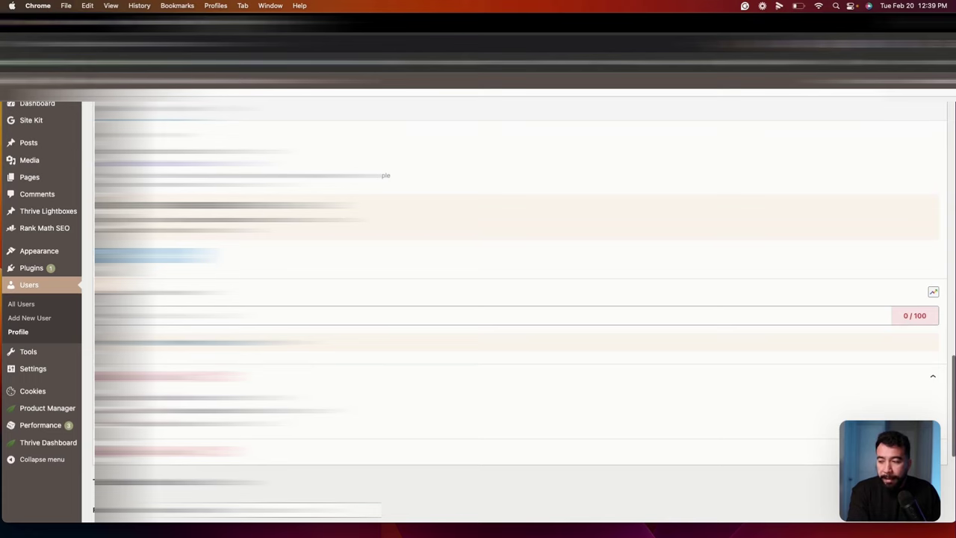
{"action": "scroll", "coordinate": [189, 343], "scroll_direction": "down", "scroll_amount": 6}
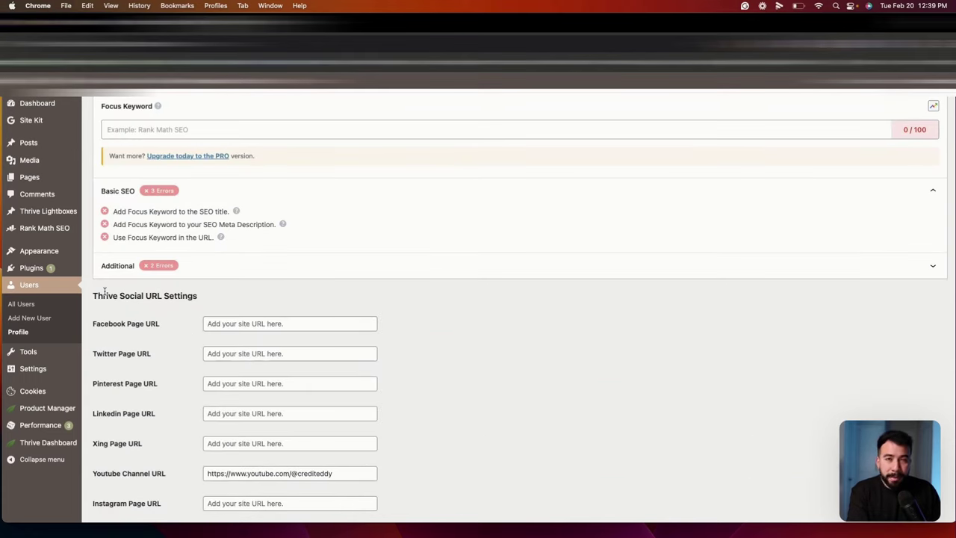
Review the Thrive Social URL Settings fields at the end of the profile page, from Facebook to TikTok
{"action": "left_click_drag", "start_coordinate": [88, 296], "coordinate": [346, 313]}
{"action": "scroll", "coordinate": [450, 320], "scroll_direction": "down", "scroll_amount": 3}
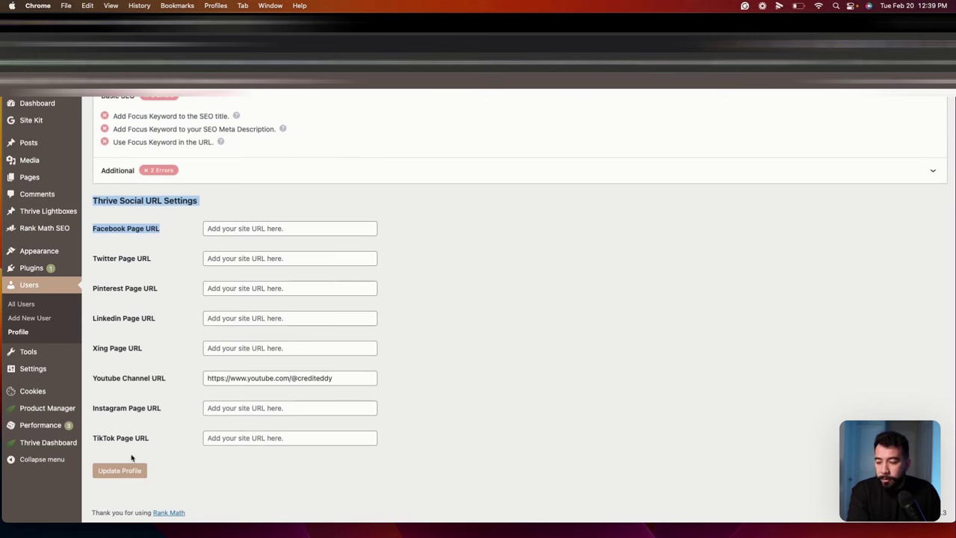
{"action": "left_click", "coordinate": [489, 257]}
{"action": "scroll", "coordinate": [314, 258], "scroll_direction": "up", "scroll_amount": 10}
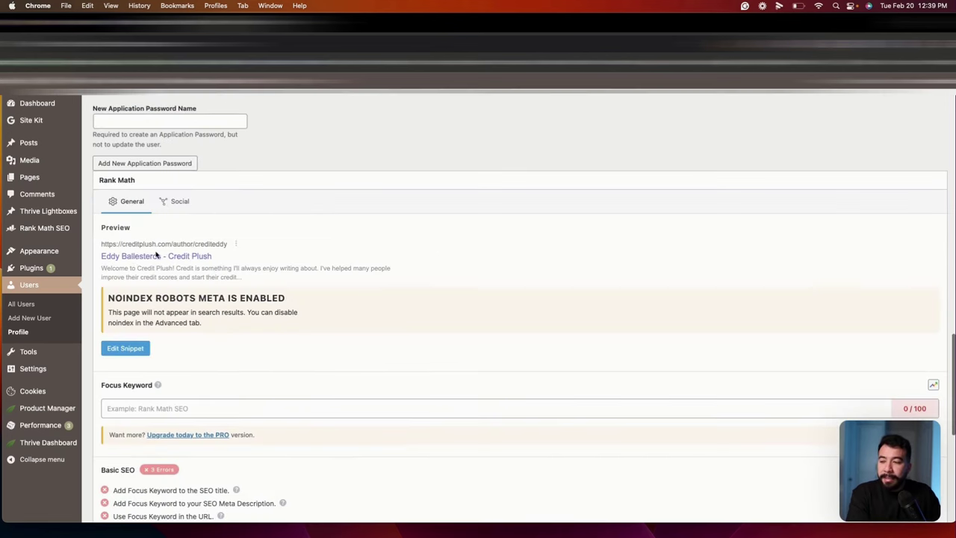
Open the site's permalink settings and review the permalink structure choices and the optional category and tag bases
{"action": "mouse_move", "coordinate": [41, 367]}
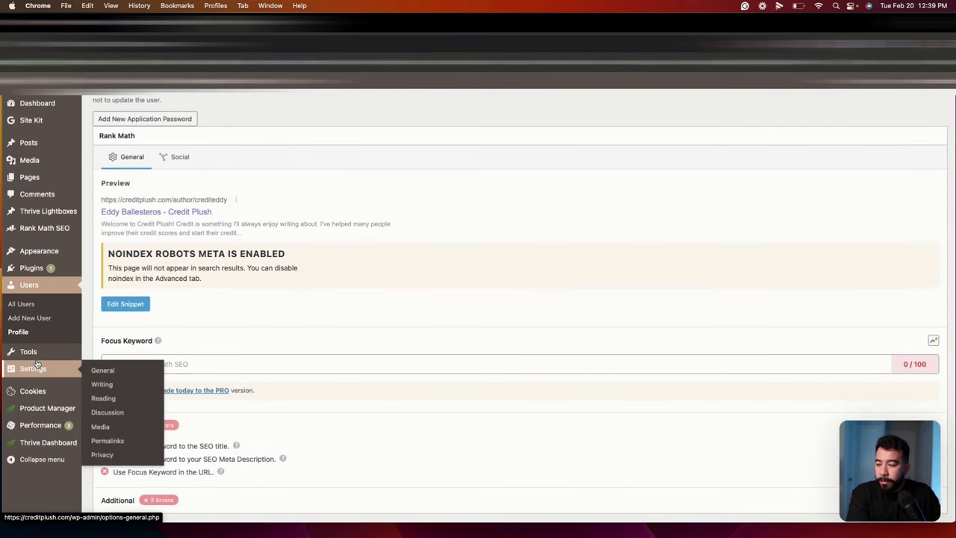
{"action": "left_click", "coordinate": [115, 445]}
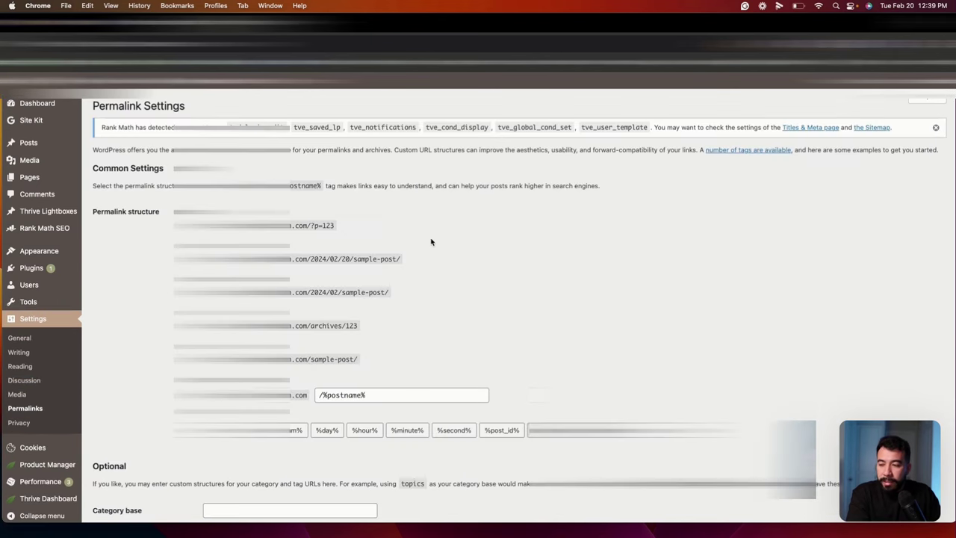
{"action": "scroll", "coordinate": [516, 299], "scroll_direction": "down", "scroll_amount": 1}
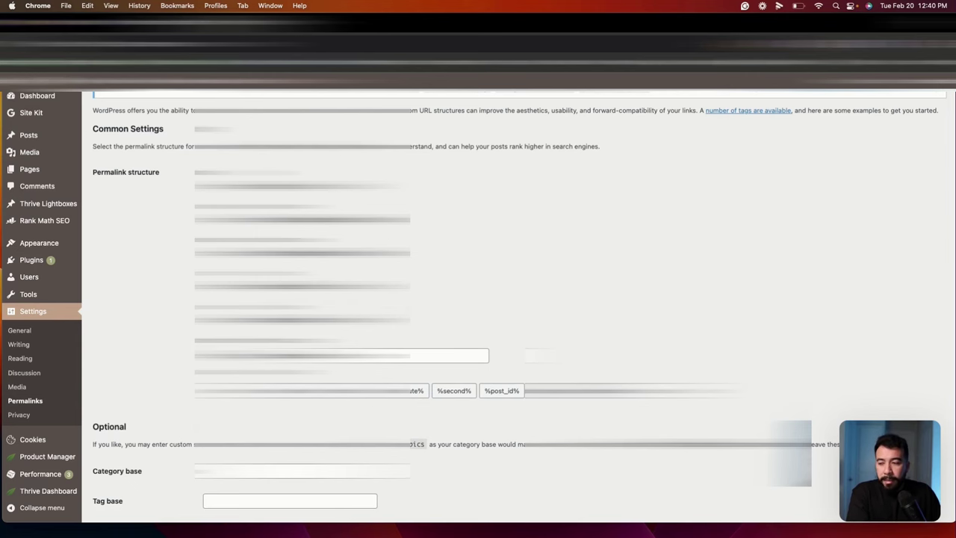
{"action": "scroll", "coordinate": [132, 336], "scroll_direction": "down", "scroll_amount": 2}
{"action": "scroll", "coordinate": [45, 299], "scroll_direction": "up", "scroll_amount": 3}
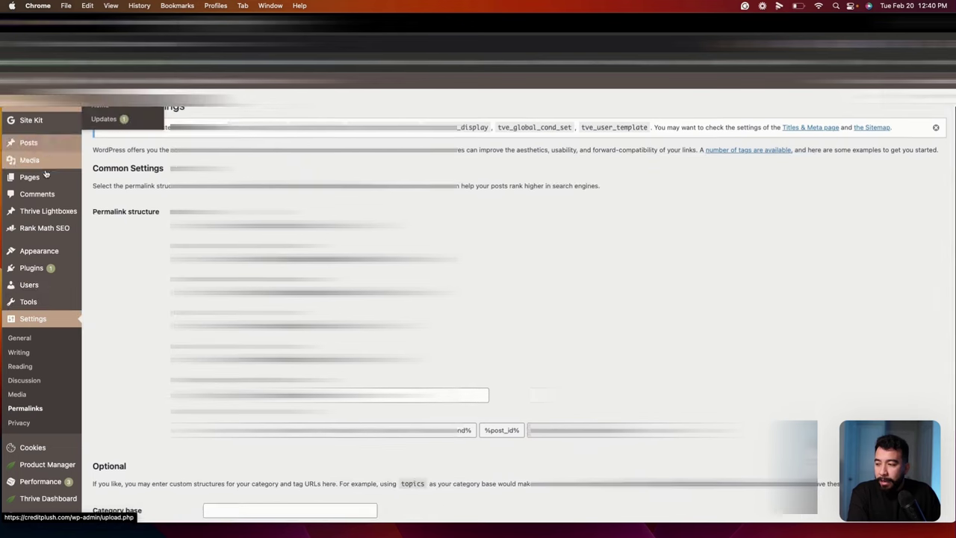
Open the Site Kit dashboard and review the search traffic over the last 28 days and the content performance table
{"action": "left_click", "coordinate": [29, 121]}
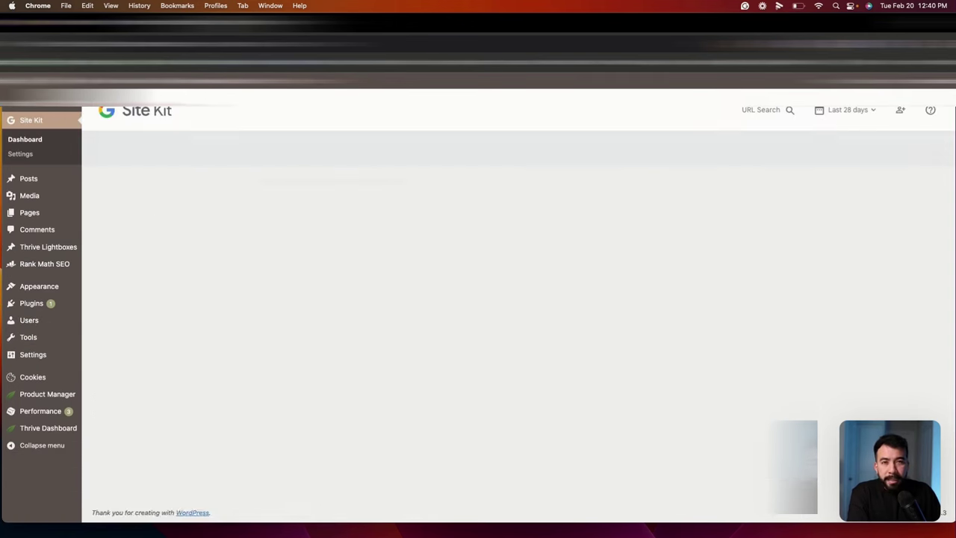
{"action": "scroll", "coordinate": [500, 205], "scroll_direction": "down", "scroll_amount": 3}
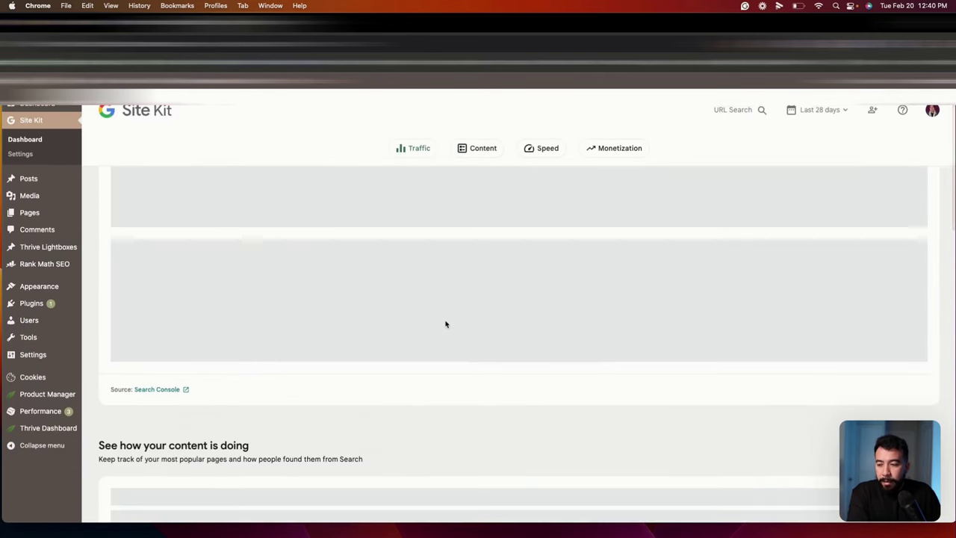
{"action": "scroll", "coordinate": [446, 321], "scroll_direction": "up", "scroll_amount": 2}
{"action": "scroll", "coordinate": [447, 280], "scroll_direction": "down", "scroll_amount": 1}
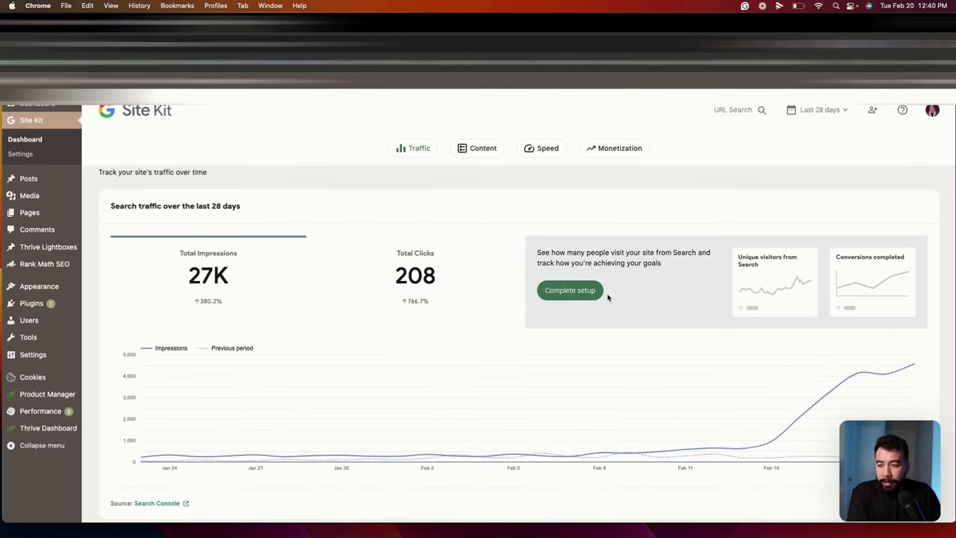
{"action": "scroll", "coordinate": [538, 284], "scroll_direction": "down", "scroll_amount": 6}
{"action": "scroll", "coordinate": [384, 277], "scroll_direction": "up", "scroll_amount": 2}
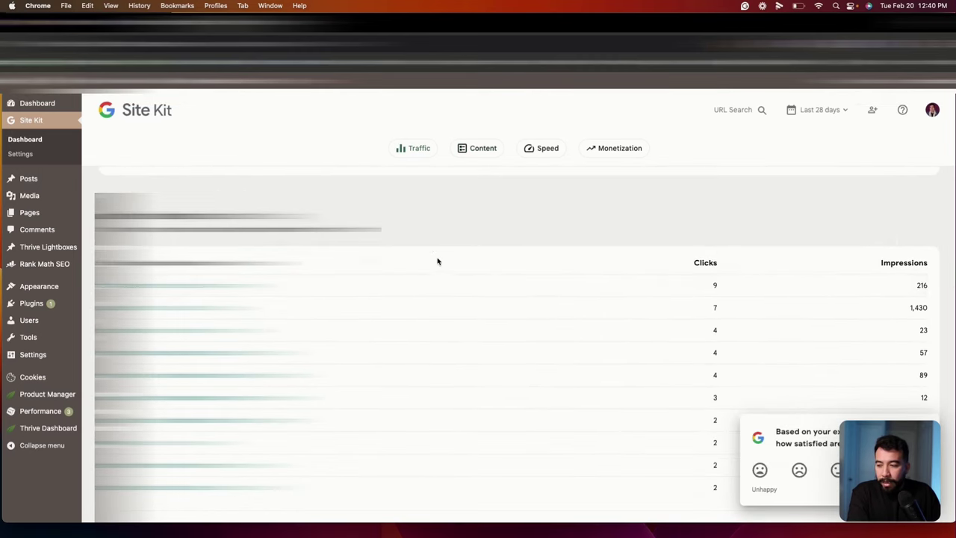
{"action": "scroll", "coordinate": [438, 261], "scroll_direction": "up", "scroll_amount": 5}
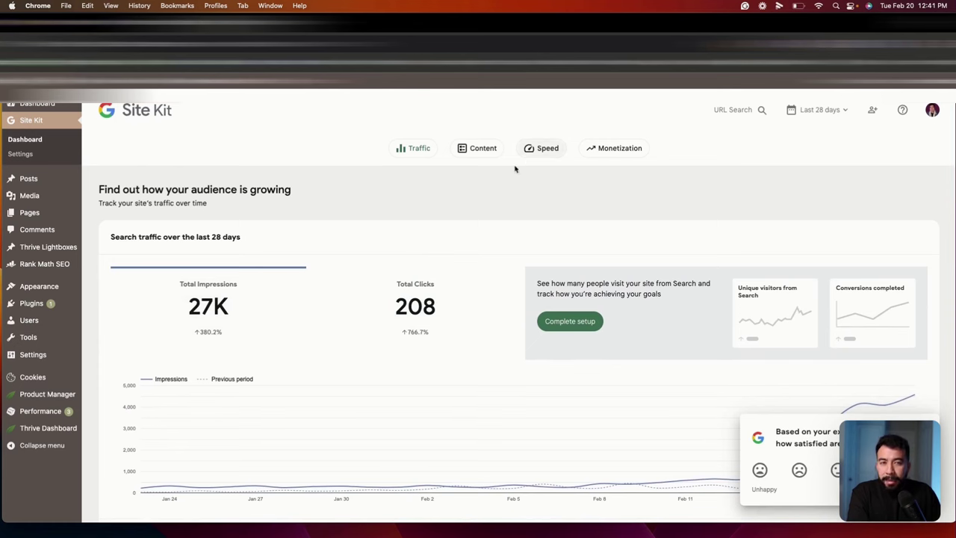
Open the installed plugins list and go through its entries, highlighting W3 Total Cache and the Thrive plugins
{"action": "left_click", "coordinate": [31, 304]}
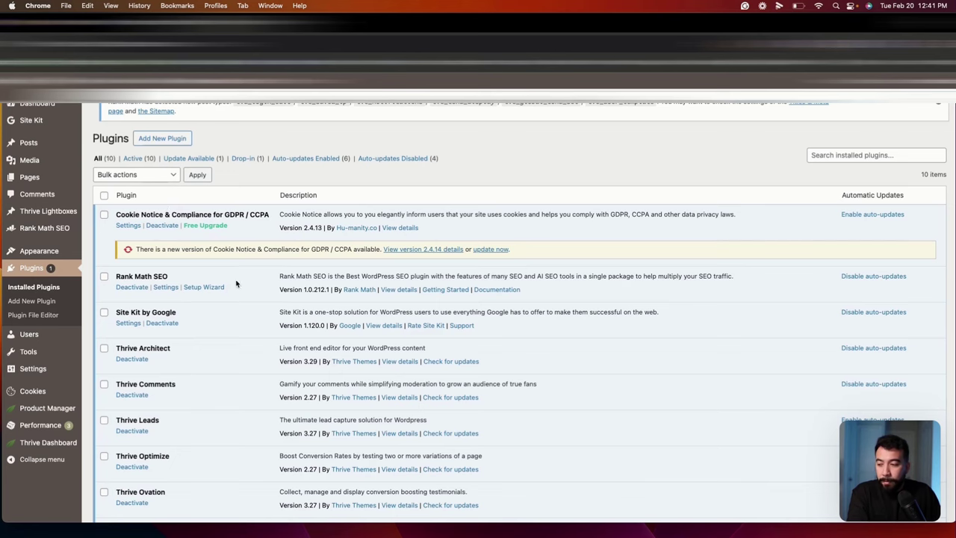
{"action": "scroll", "coordinate": [246, 292], "scroll_direction": "down", "scroll_amount": 3}
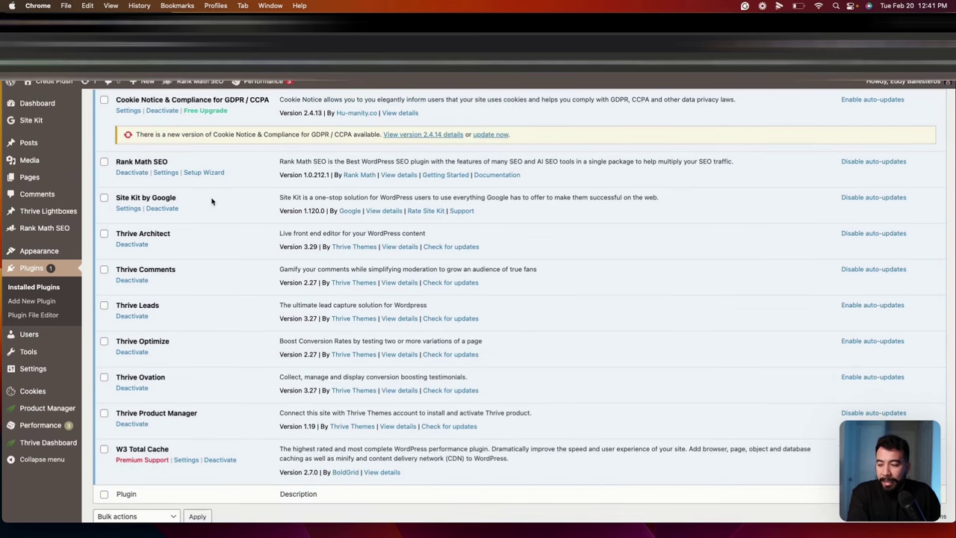
{"action": "left_click_drag", "start_coordinate": [117, 449], "coordinate": [186, 453]}
{"action": "left_click_drag", "start_coordinate": [230, 424], "coordinate": [147, 234]}
{"action": "left_click", "coordinate": [239, 244]}
{"action": "scroll", "coordinate": [238, 243], "scroll_direction": "up", "scroll_amount": 2}
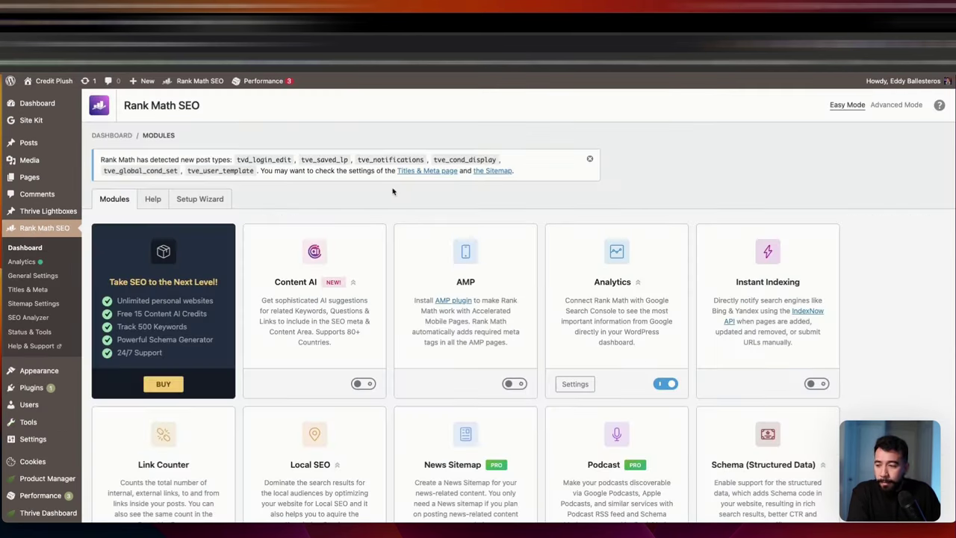
Look over the module cards on the Rank Math SEO dashboard
{"action": "scroll", "coordinate": [31, 395], "scroll_direction": "down", "scroll_amount": 3}
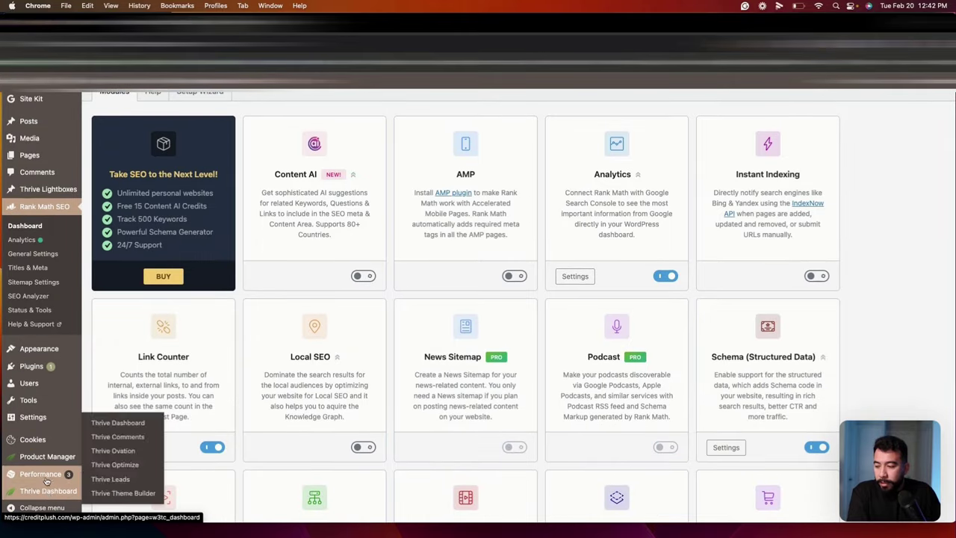
{"action": "mouse_move", "coordinate": [44, 475]}
{"action": "scroll", "coordinate": [448, 215], "scroll_direction": "up", "scroll_amount": 3}
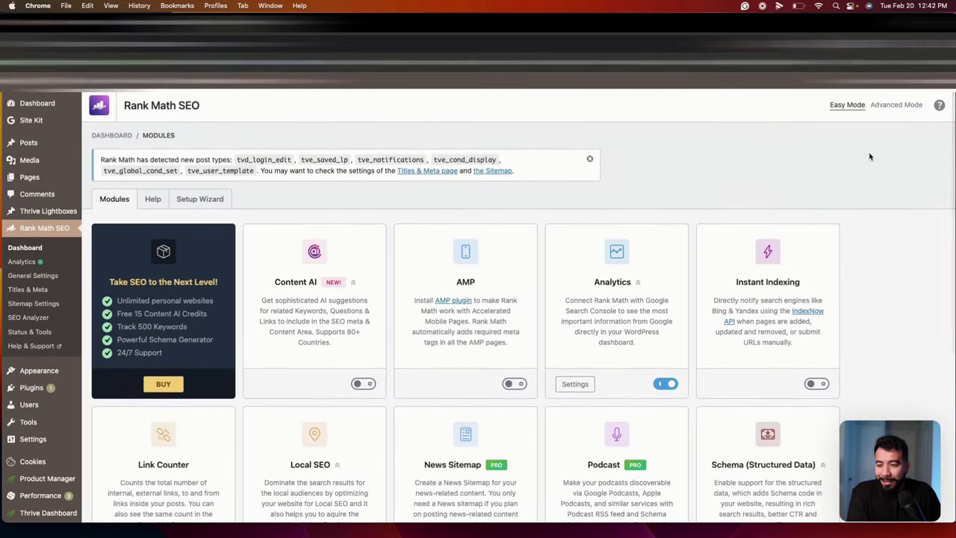
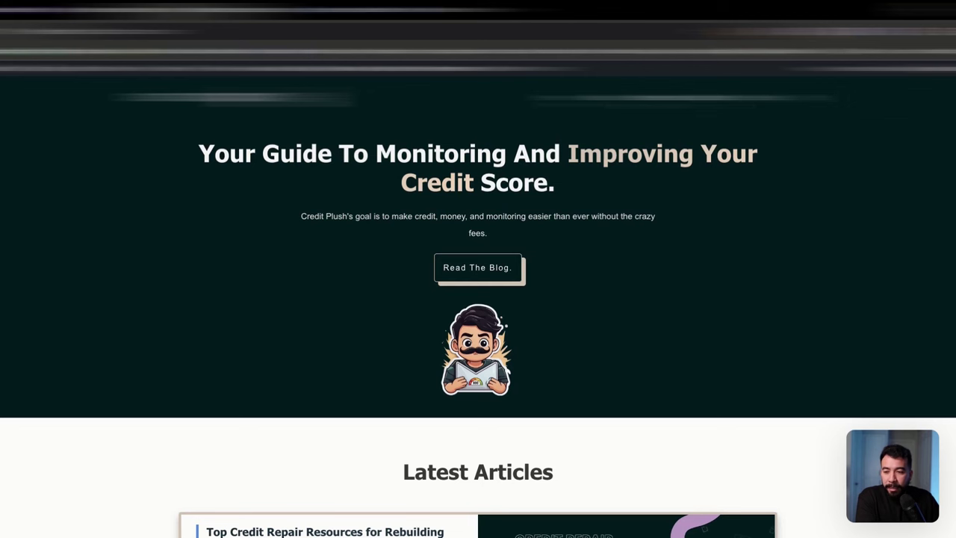
Examine the Credit Plush homepage with its Latest Articles section and the Credit Repair Blueprint landing page
{"action": "scroll", "coordinate": [544, 193], "scroll_direction": "down", "scroll_amount": 5}
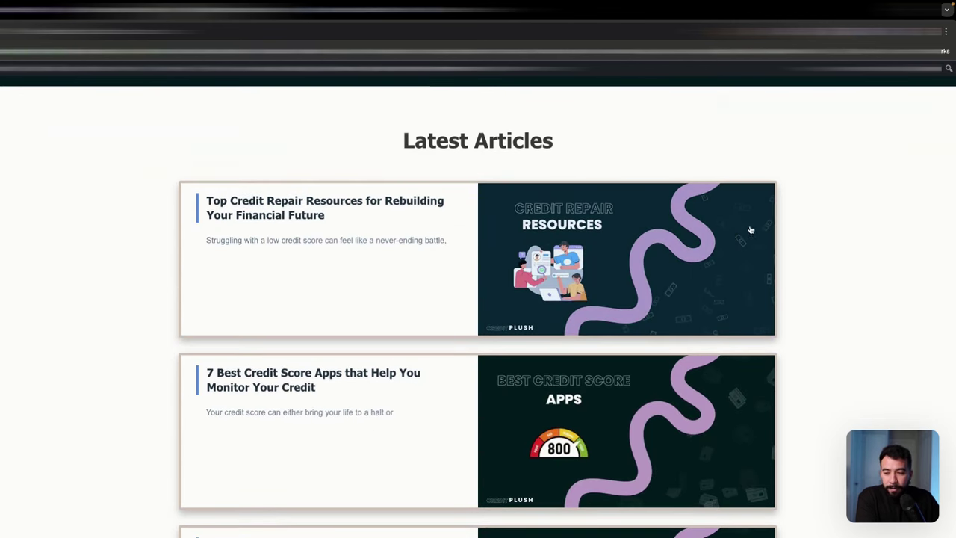
{"action": "scroll", "coordinate": [845, 241], "scroll_direction": "down", "scroll_amount": 1}
{"action": "scroll", "coordinate": [845, 241], "scroll_direction": "up", "scroll_amount": 5}
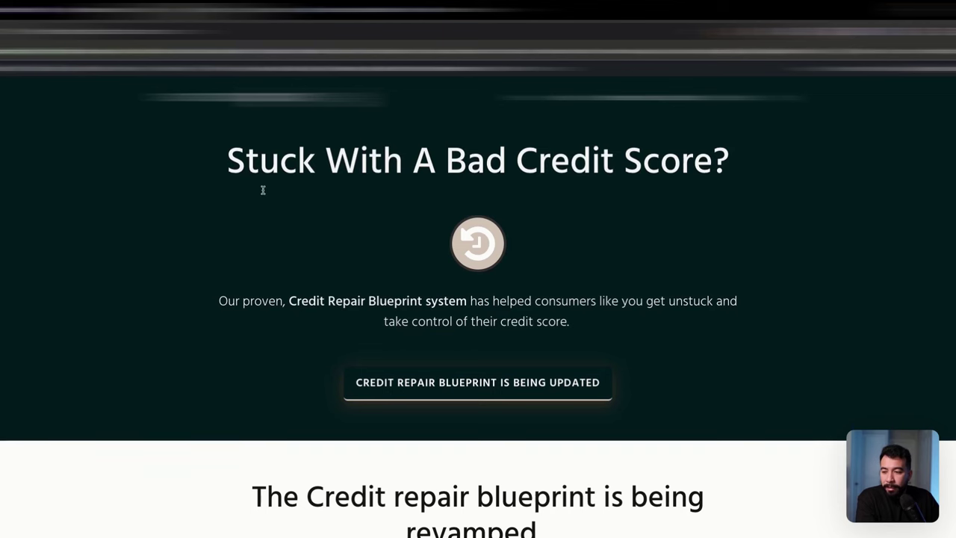
{"action": "triple_click", "coordinate": [263, 190]}
{"action": "left_click", "coordinate": [750, 245]}
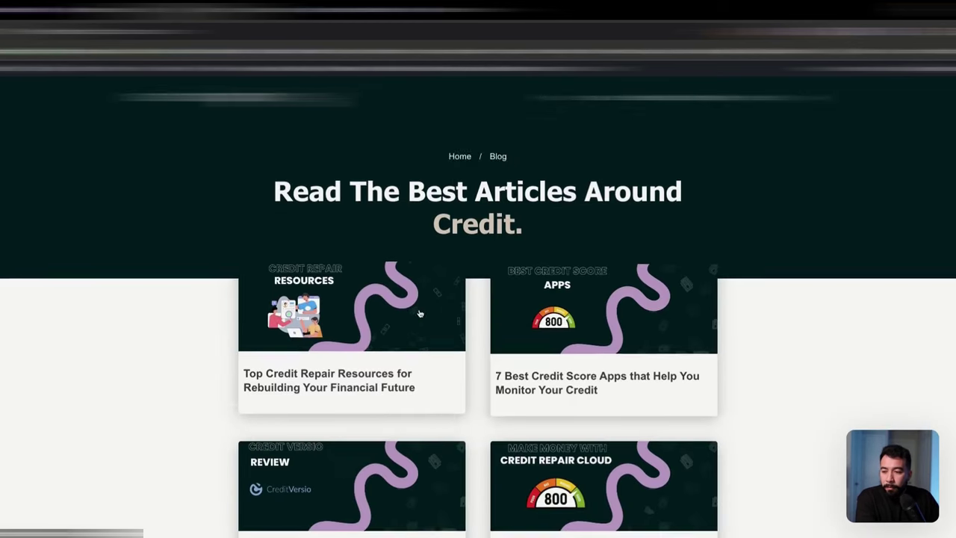
Look through the article cards and page numbering on the Credit Plush blog page
{"action": "scroll", "coordinate": [420, 314], "scroll_direction": "down", "scroll_amount": 2}
{"action": "scroll", "coordinate": [509, 310], "scroll_direction": "up", "scroll_amount": 2}
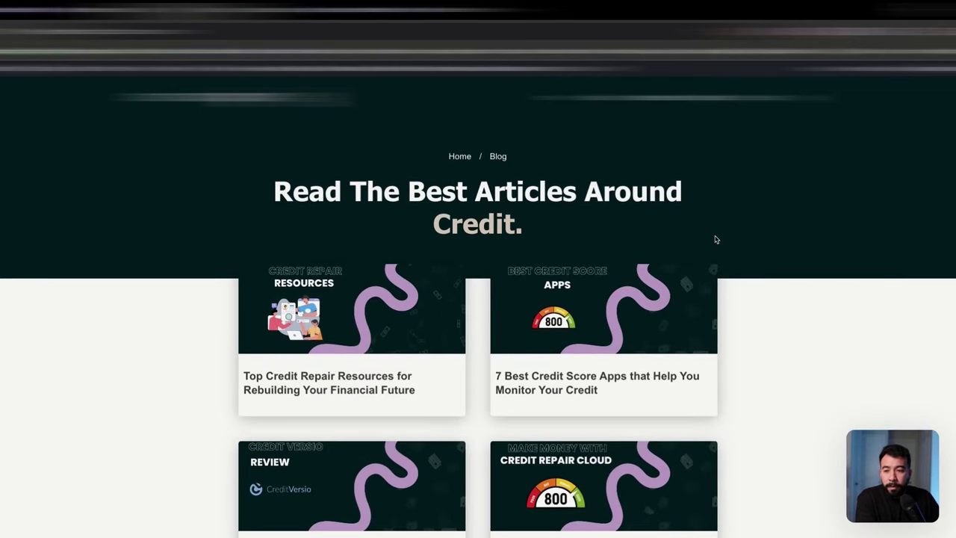
{"action": "scroll", "coordinate": [777, 262], "scroll_direction": "down", "scroll_amount": 2}
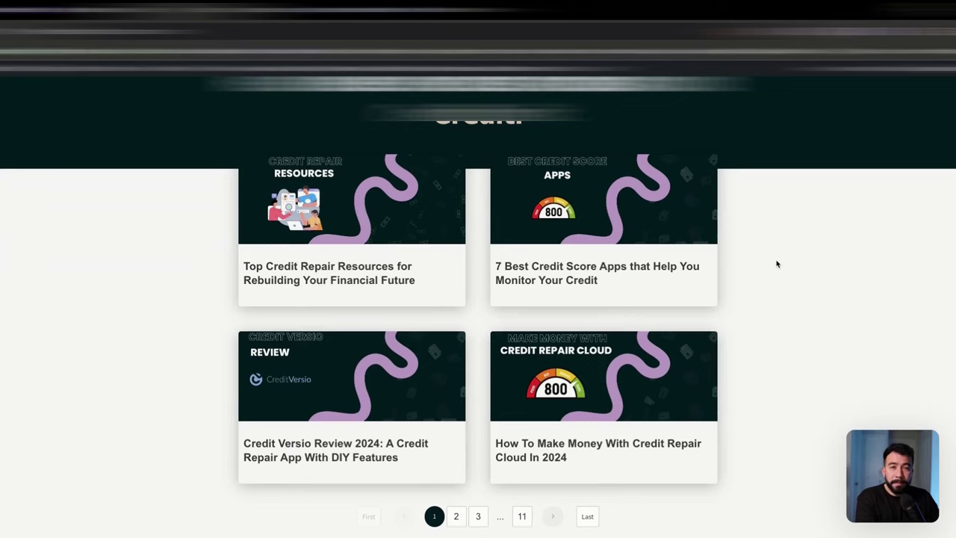
{"action": "scroll", "coordinate": [777, 264], "scroll_direction": "up", "scroll_amount": 2}
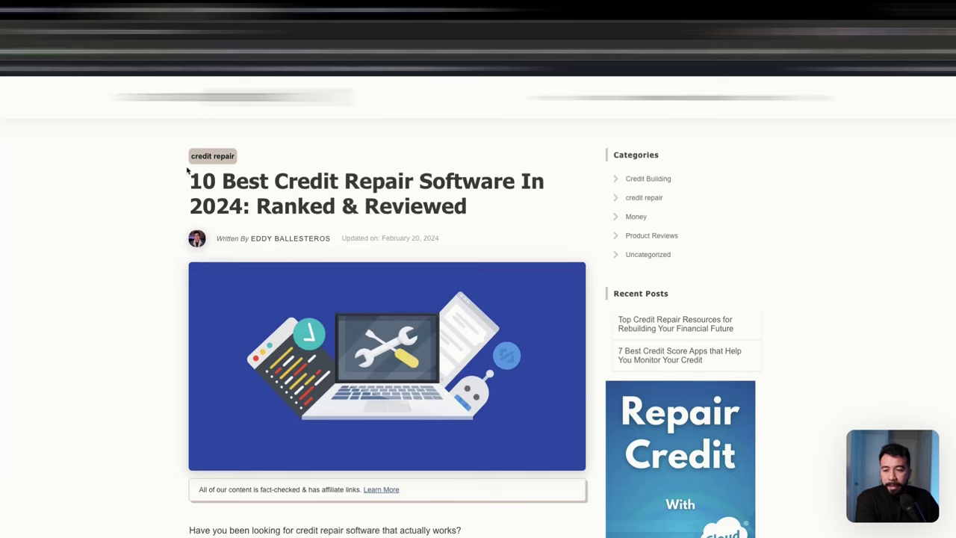
Examine the category label, title, author line and featured image of the "10 Best Credit Repair Software In 2024" article
{"action": "left_click_drag", "start_coordinate": [188, 150], "coordinate": [250, 162]}
{"action": "left_click", "coordinate": [593, 155]}
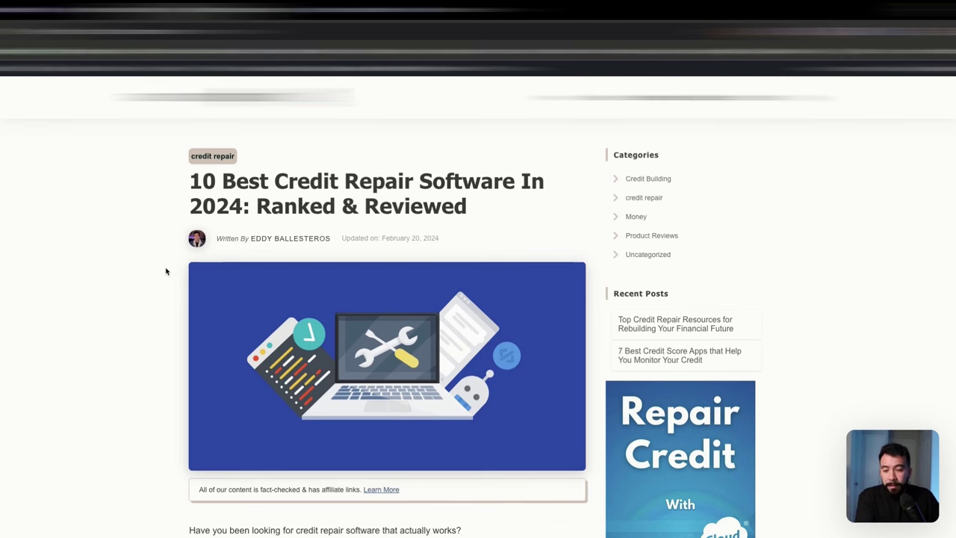
{"action": "scroll", "coordinate": [168, 265], "scroll_direction": "down", "scroll_amount": 1}
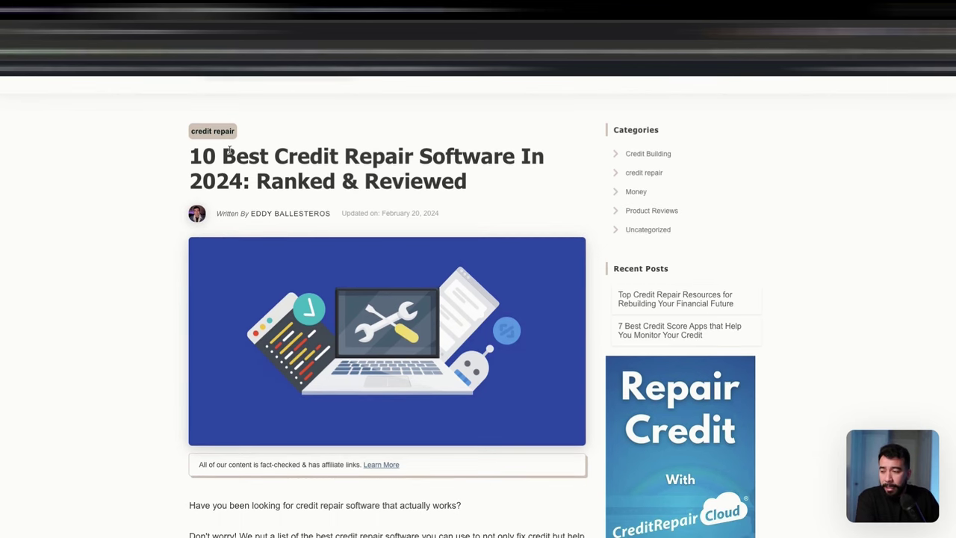
{"action": "scroll", "coordinate": [589, 149], "scroll_direction": "up", "scroll_amount": 1}
{"action": "key", "text": "ctrl+a"}
{"action": "left_click", "coordinate": [632, 273]}
{"action": "scroll", "coordinate": [143, 323], "scroll_direction": "down", "scroll_amount": 3}
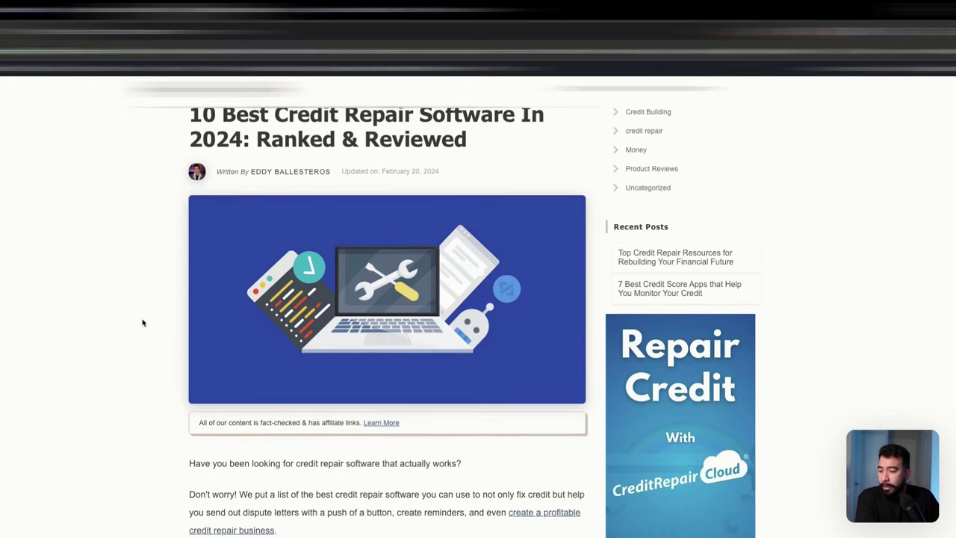
Highlight the fact-check and affiliate links notice below the article's featured image
{"action": "scroll", "coordinate": [183, 300], "scroll_direction": "down", "scroll_amount": 4}
{"action": "triple_click", "coordinate": [210, 334]}
{"action": "left_click", "coordinate": [203, 333]}
{"action": "left_click_drag", "start_coordinate": [193, 335], "coordinate": [401, 341]}
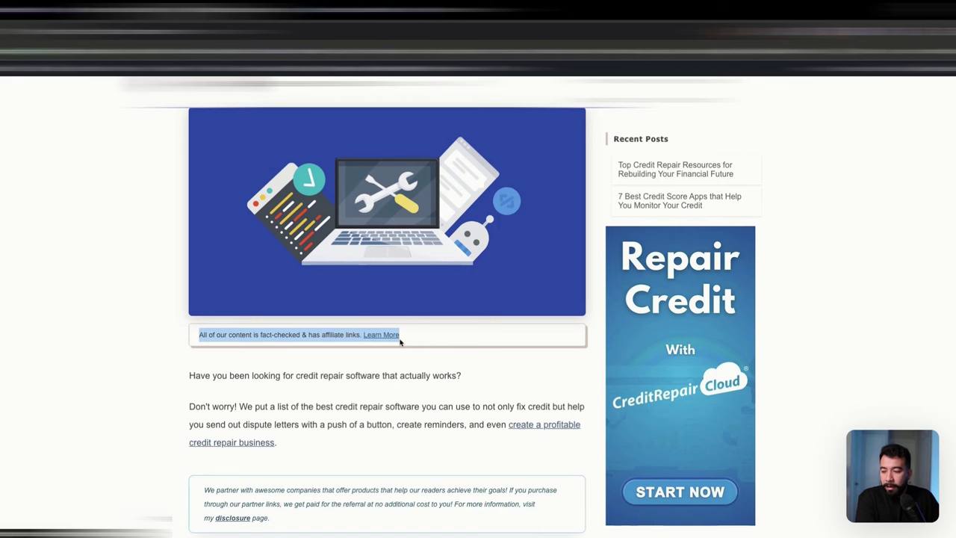
{"action": "left_click", "coordinate": [476, 341]}
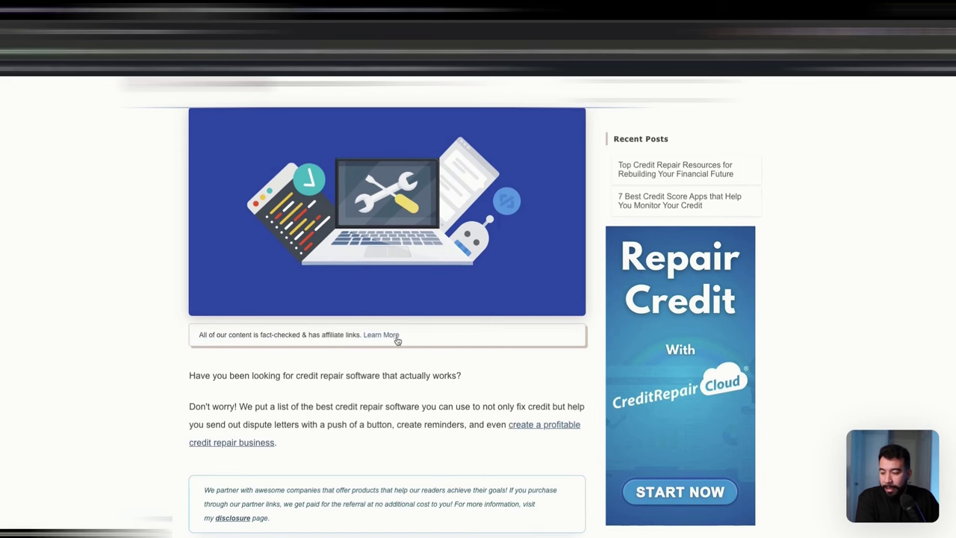
Examine the article's partner disclosure box and the Credit Repair Cloud Top Choice box
{"action": "scroll", "coordinate": [186, 301], "scroll_direction": "down", "scroll_amount": 3}
{"action": "scroll", "coordinate": [626, 236], "scroll_direction": "down", "scroll_amount": 1}
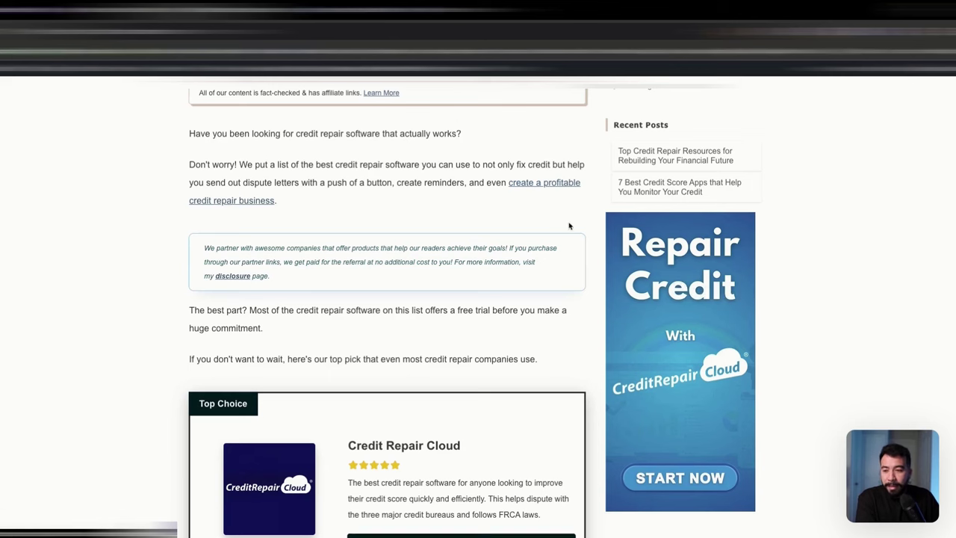
{"action": "scroll", "coordinate": [147, 256], "scroll_direction": "down", "scroll_amount": 3}
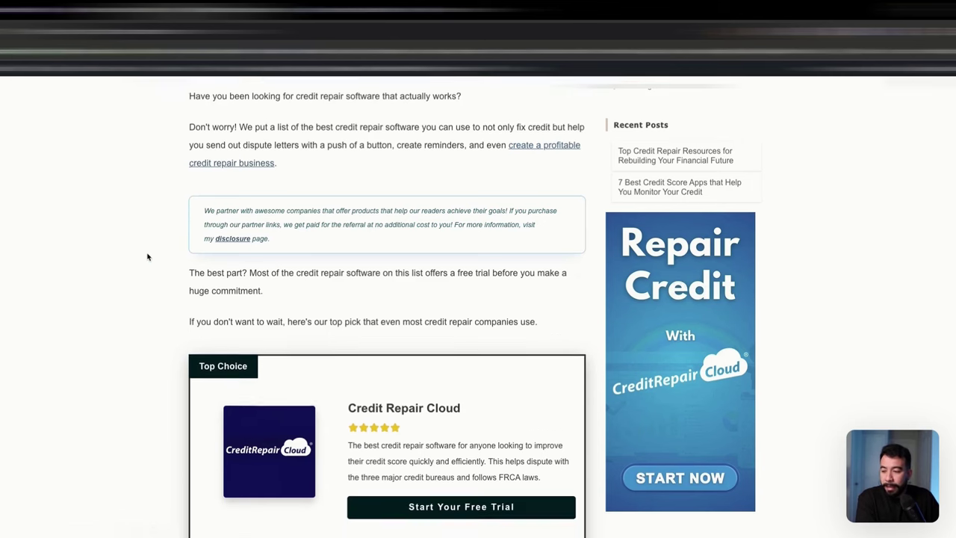
{"action": "left_click_drag", "start_coordinate": [196, 213], "coordinate": [531, 338]}
{"action": "left_click", "coordinate": [546, 266]}
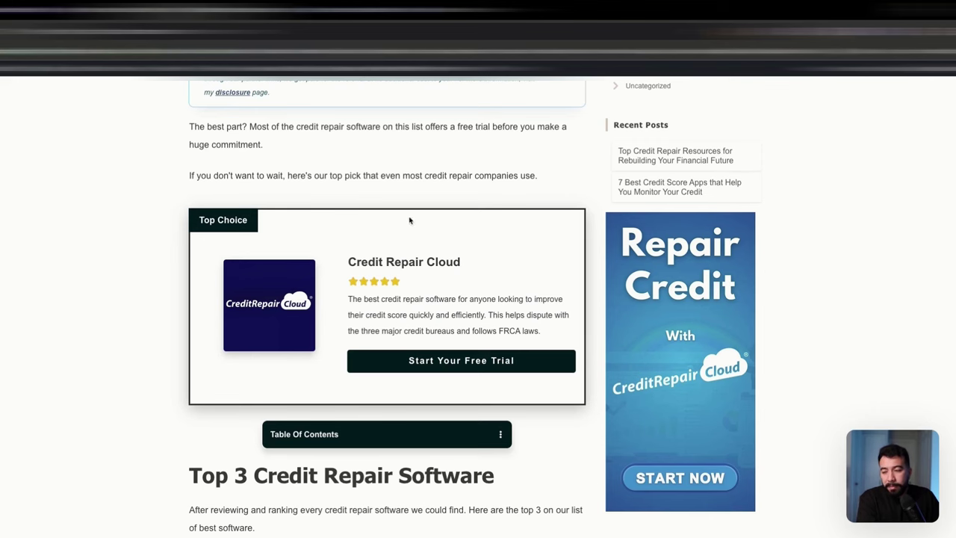
{"action": "left_click_drag", "start_coordinate": [348, 261], "coordinate": [506, 265]}
{"action": "left_click", "coordinate": [506, 265]}
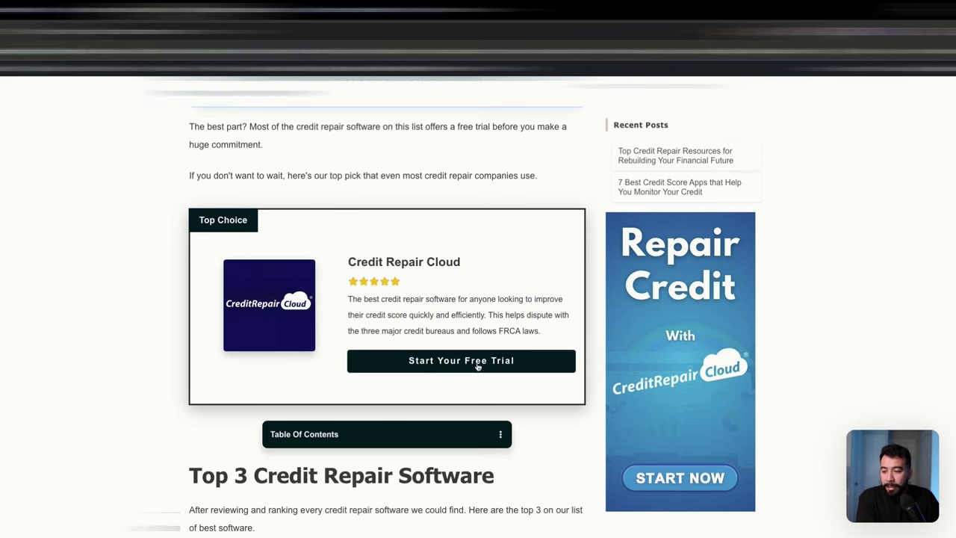
Expand and collapse the article's table of contents and view the Top 3 Credit Repair Software section
{"action": "scroll", "coordinate": [208, 359], "scroll_direction": "down", "scroll_amount": 2}
{"action": "left_click", "coordinate": [299, 337]}
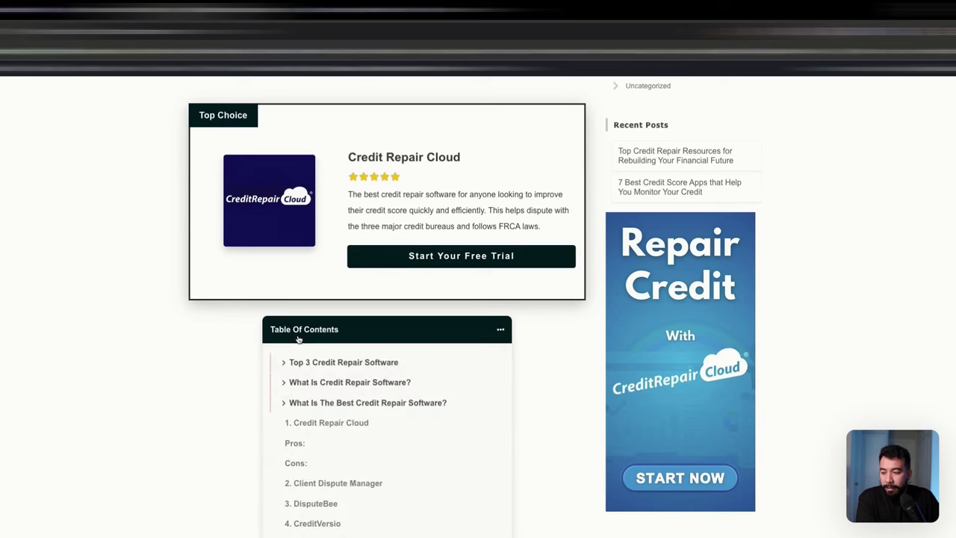
{"action": "scroll", "coordinate": [229, 352], "scroll_direction": "down", "scroll_amount": 2}
{"action": "left_click", "coordinate": [344, 273]}
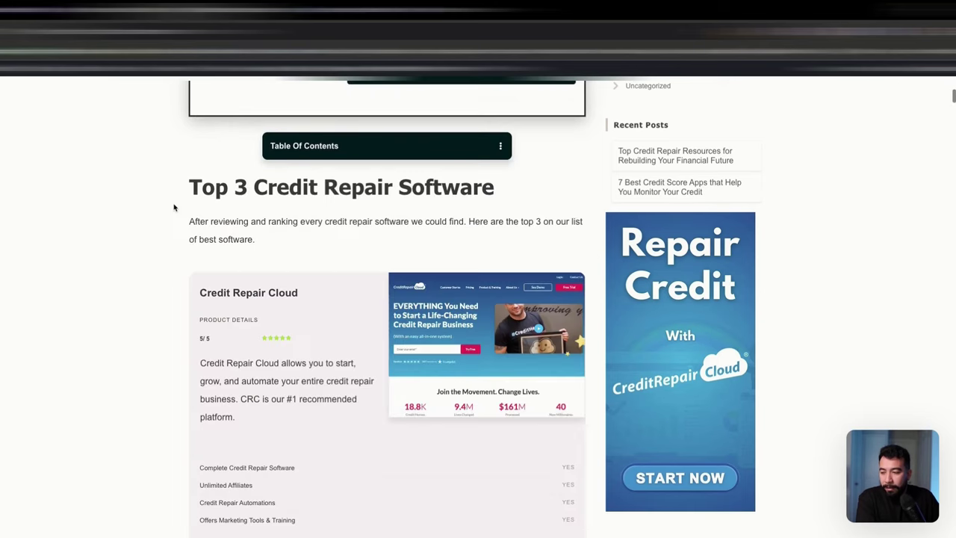
{"action": "scroll", "coordinate": [174, 208], "scroll_direction": "down", "scroll_amount": 1}
{"action": "scroll", "coordinate": [174, 207], "scroll_direction": "down", "scroll_amount": 1}
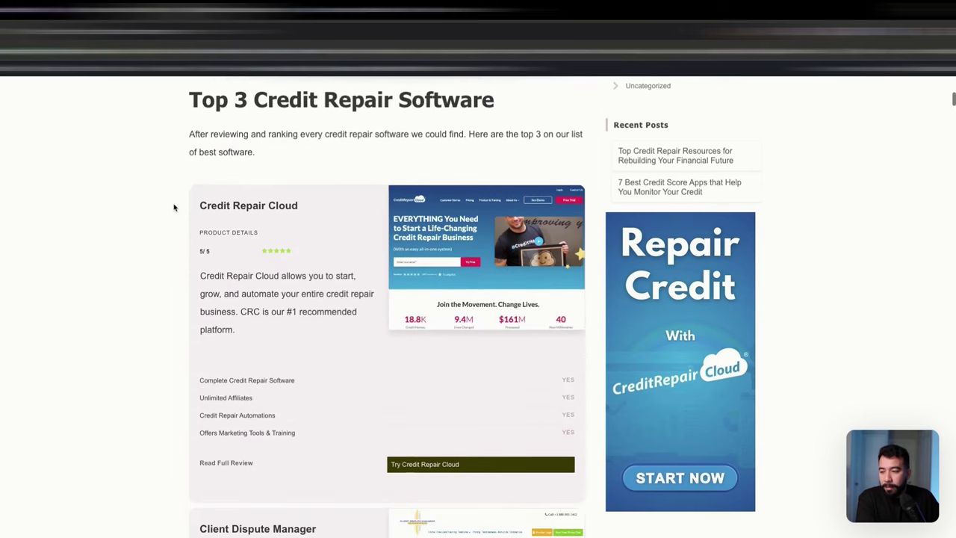
Examine the Credit Repair Cloud, Client Dispute Manager and DisputeBee product boxes in the Top 3 Credit Repair Software section
{"action": "scroll", "coordinate": [174, 208], "scroll_direction": "down", "scroll_amount": 1}
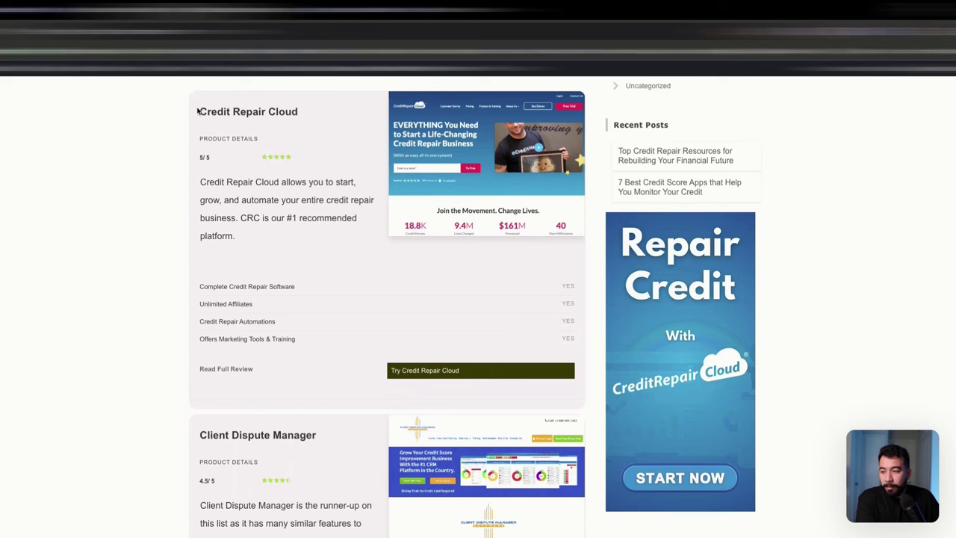
{"action": "triple_click", "coordinate": [247, 112]}
{"action": "scroll", "coordinate": [181, 335], "scroll_direction": "down", "scroll_amount": 2}
{"action": "double_click", "coordinate": [213, 279]}
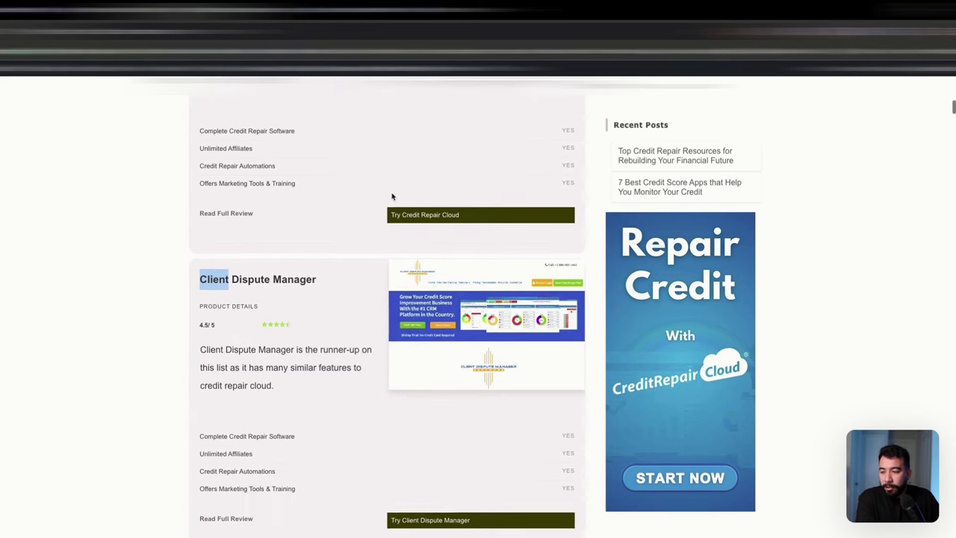
{"action": "left_click_drag", "start_coordinate": [316, 132], "coordinate": [454, 169]}
{"action": "scroll", "coordinate": [210, 228], "scroll_direction": "down", "scroll_amount": 4}
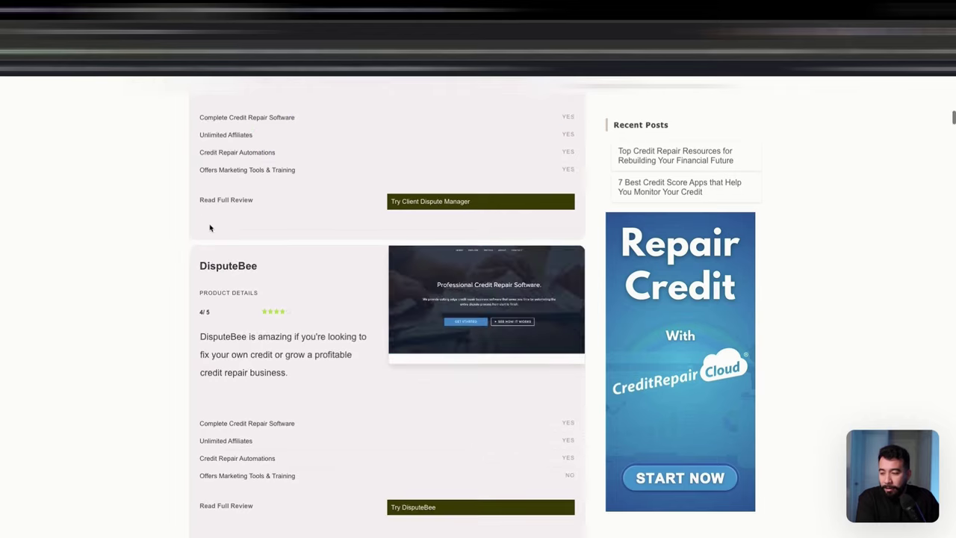
{"action": "scroll", "coordinate": [277, 289], "scroll_direction": "down", "scroll_amount": 4}
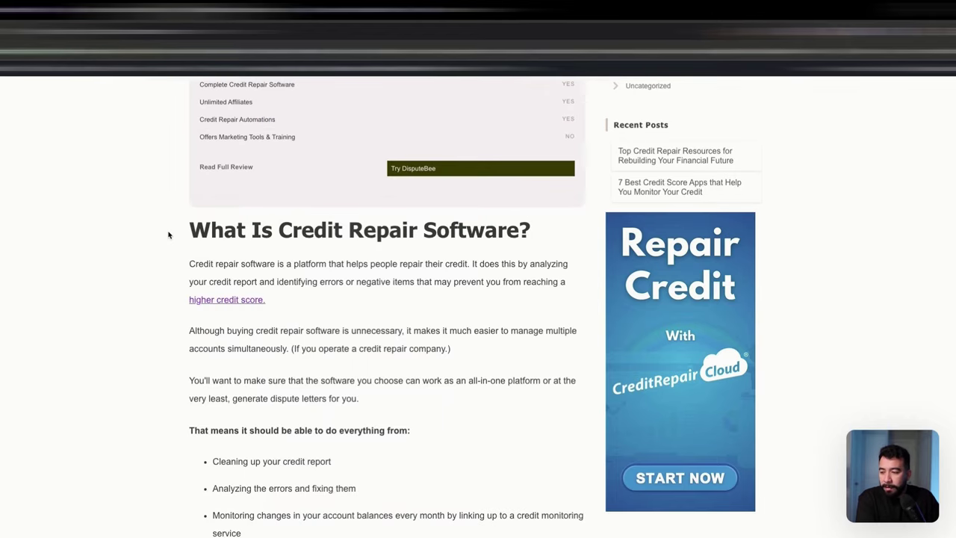
Highlight the introductory text under "What Is Credit Repair Software?" and read on to "What Is The Best Credit Repair Software?"
{"action": "left_click_drag", "start_coordinate": [195, 230], "coordinate": [456, 324]}
{"action": "left_click", "coordinate": [483, 337]}
{"action": "scroll", "coordinate": [198, 331], "scroll_direction": "down", "scroll_amount": 2}
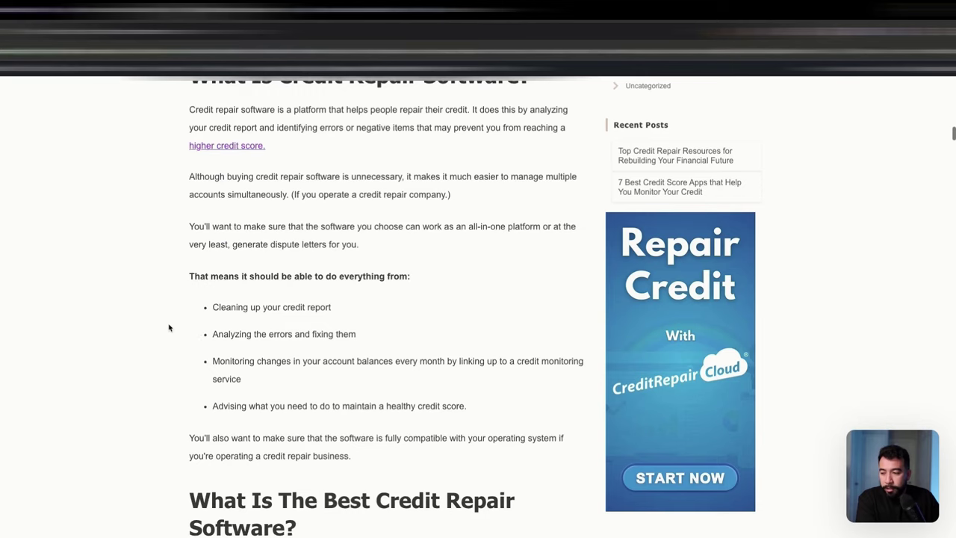
{"action": "scroll", "coordinate": [169, 328], "scroll_direction": "down", "scroll_amount": 3}
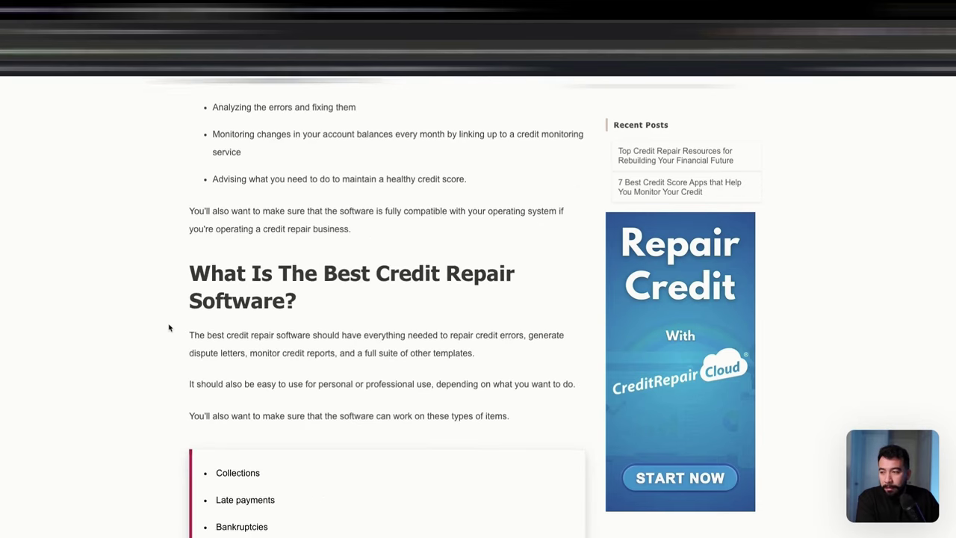
Examine the layout of the individual software reviews, from Credit Repair Cloud through Client Dispute Manager
{"action": "scroll", "coordinate": [169, 327], "scroll_direction": "down", "scroll_amount": 10}
{"action": "scroll", "coordinate": [168, 327], "scroll_direction": "down", "scroll_amount": 11}
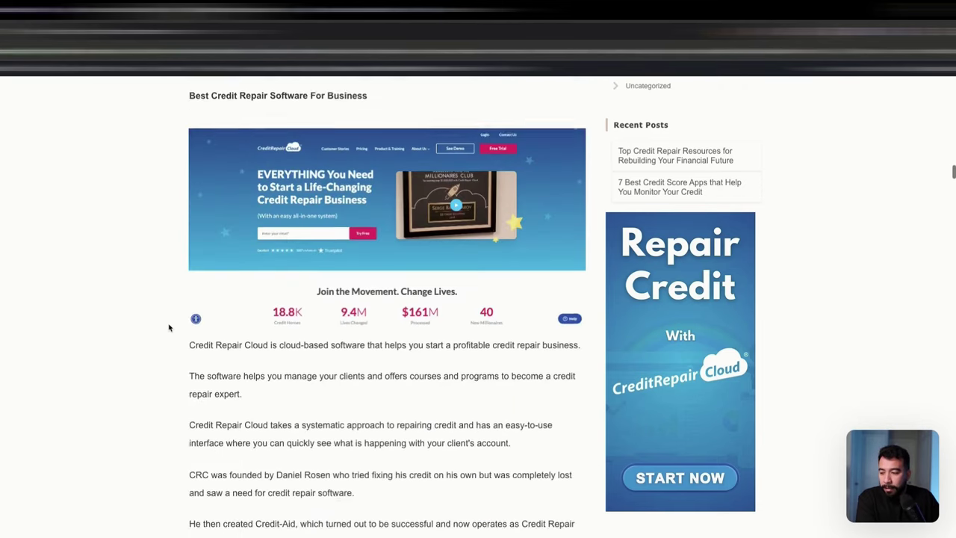
{"action": "scroll", "coordinate": [169, 327], "scroll_direction": "down", "scroll_amount": 10}
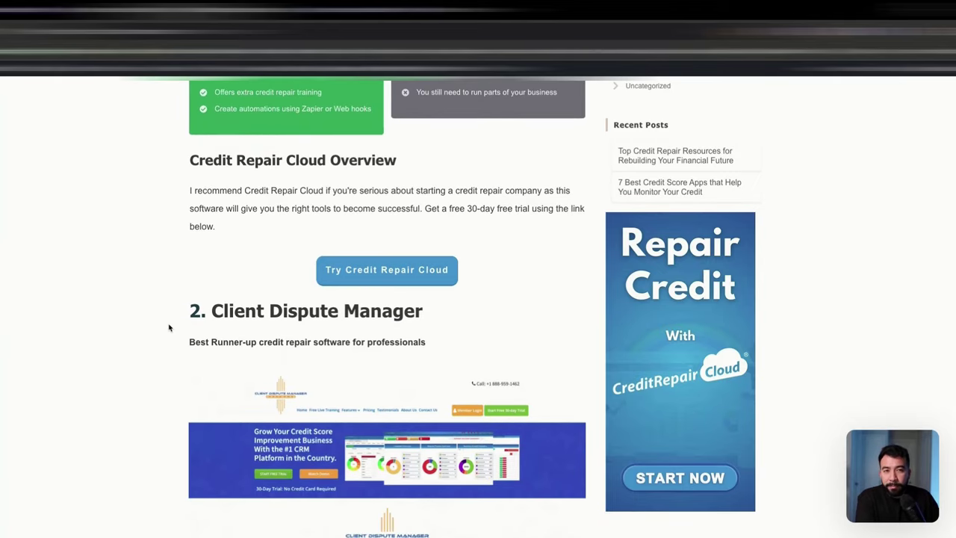
{"action": "scroll", "coordinate": [168, 327], "scroll_direction": "down", "scroll_amount": 6}
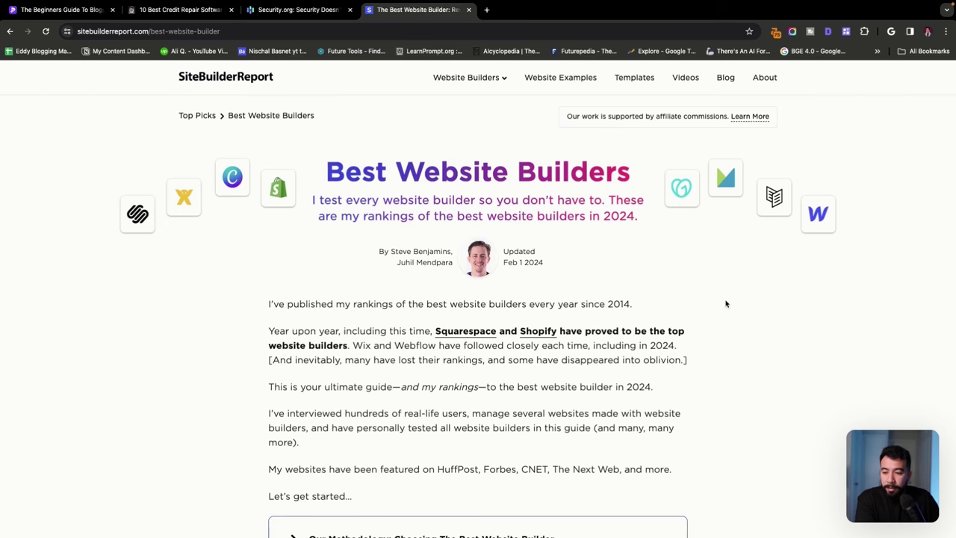
Examine the title, author line, introduction and methodology box of SiteBuilderReport's Best Website Builders article
{"action": "scroll", "coordinate": [725, 304], "scroll_direction": "down", "scroll_amount": 2}
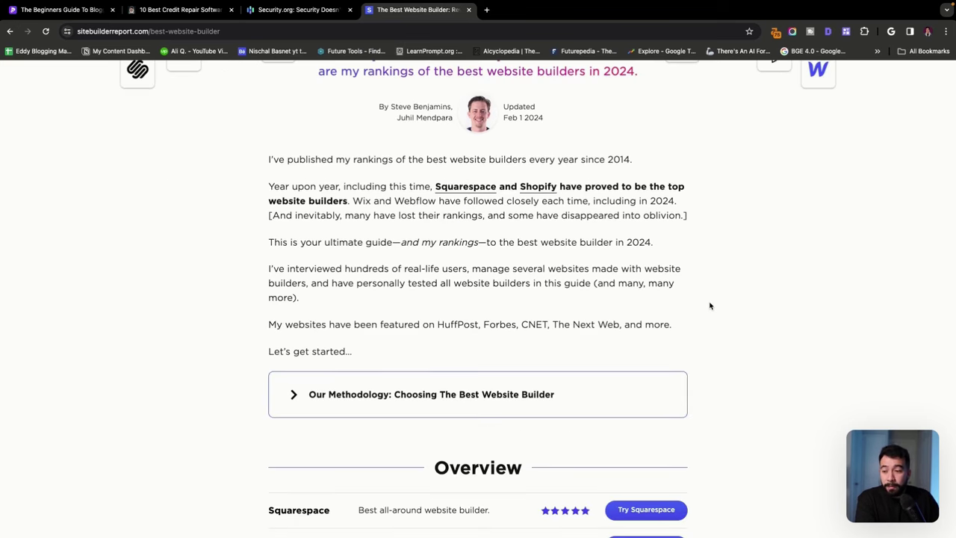
{"action": "scroll", "coordinate": [224, 263], "scroll_direction": "up", "scroll_amount": 2}
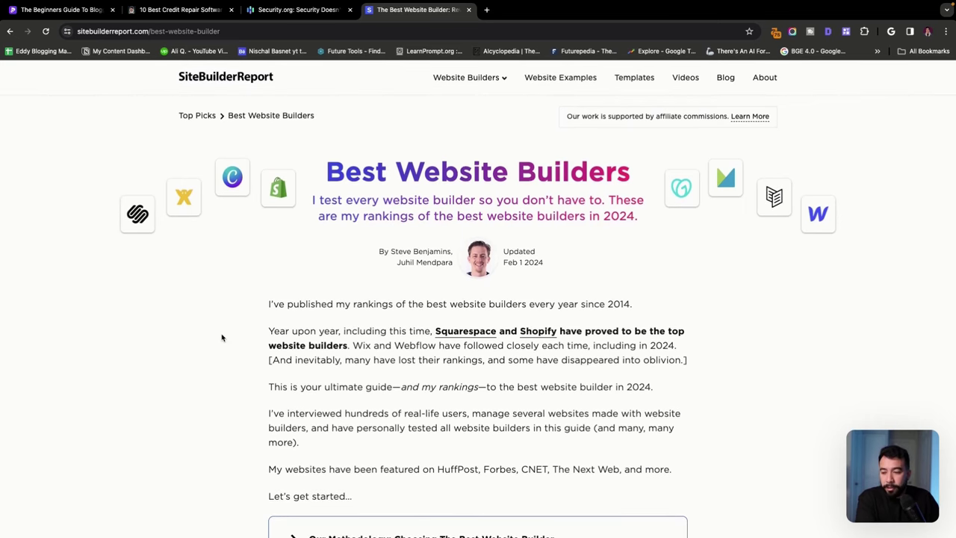
{"action": "scroll", "coordinate": [221, 337], "scroll_direction": "down", "scroll_amount": 2}
{"action": "scroll", "coordinate": [221, 336], "scroll_direction": "down", "scroll_amount": 3}
{"action": "left_click_drag", "start_coordinate": [221, 335], "coordinate": [645, 394]}
{"action": "left_click", "coordinate": [707, 374]}
{"action": "scroll", "coordinate": [435, 278], "scroll_direction": "up", "scroll_amount": 5}
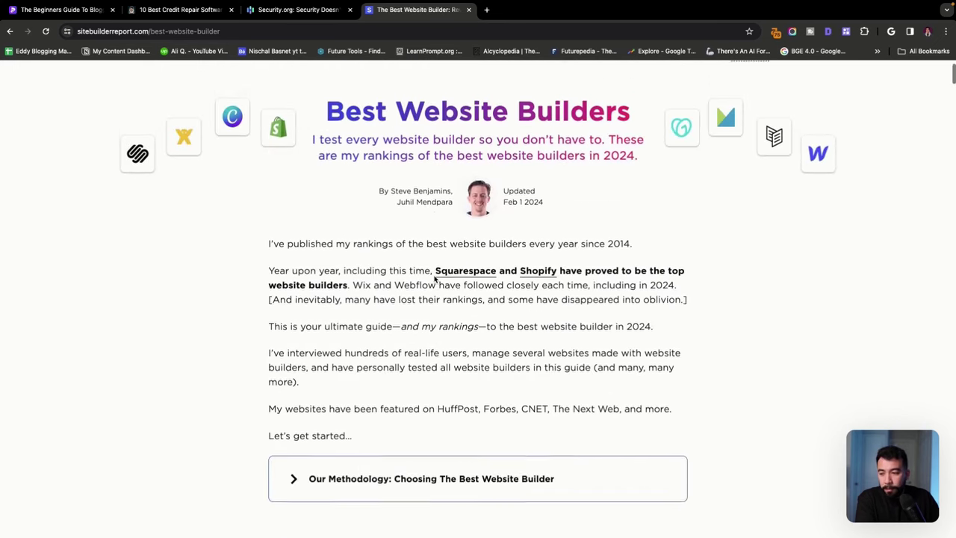
View the website builder overview table and highlight the "1. Squarespace" heading in the rankings
{"action": "scroll", "coordinate": [435, 278], "scroll_direction": "down", "scroll_amount": 6}
{"action": "scroll", "coordinate": [433, 273], "scroll_direction": "down", "scroll_amount": 3}
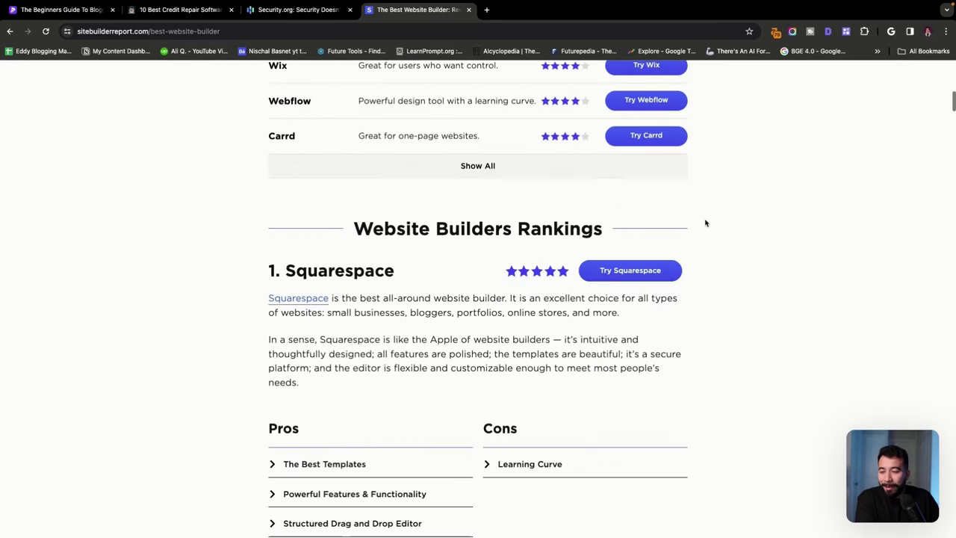
{"action": "scroll", "coordinate": [431, 222], "scroll_direction": "down", "scroll_amount": 2}
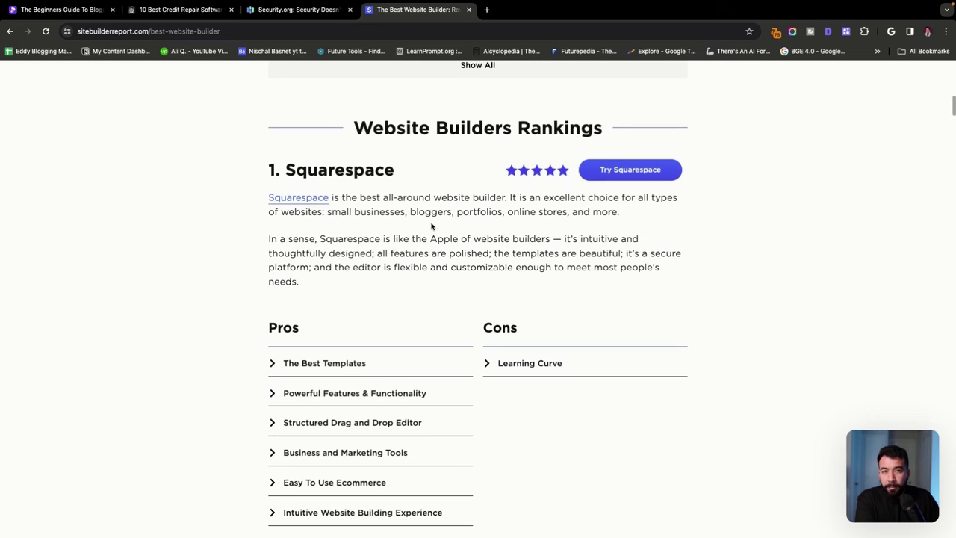
{"action": "left_click_drag", "start_coordinate": [269, 170], "coordinate": [521, 173]}
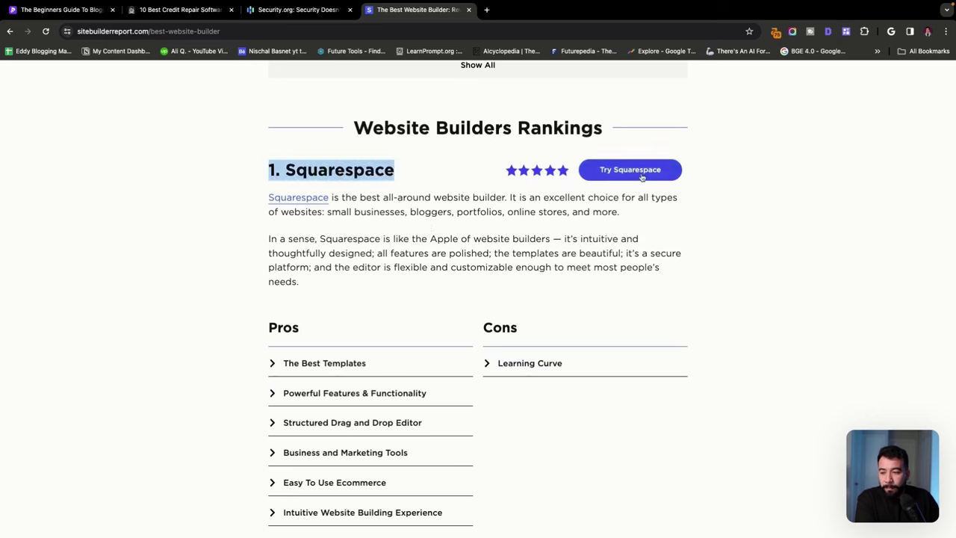
{"action": "left_click", "coordinate": [569, 210]}
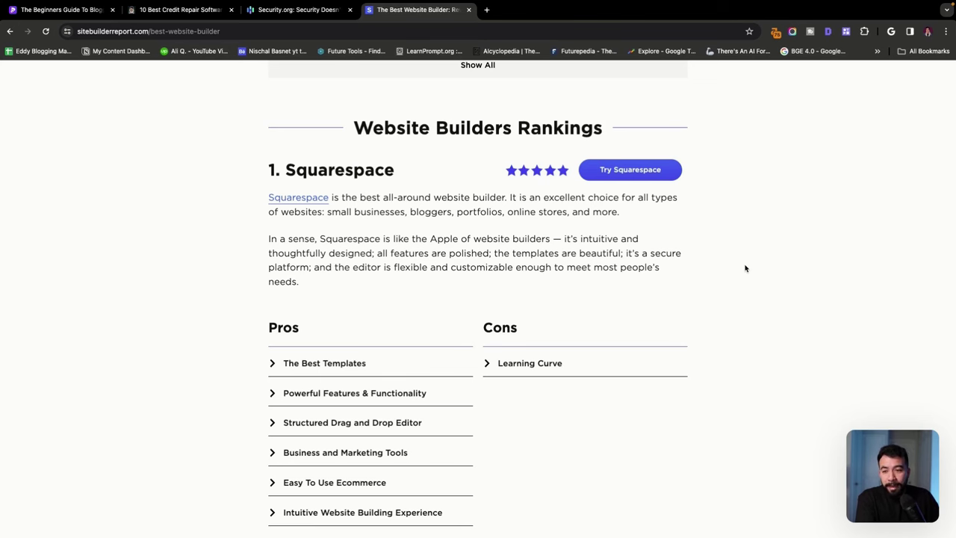
Examine the Squarespace review's sticky heading, pros and cons lists and Video Overview
{"action": "scroll", "coordinate": [745, 268], "scroll_direction": "down", "scroll_amount": 3}
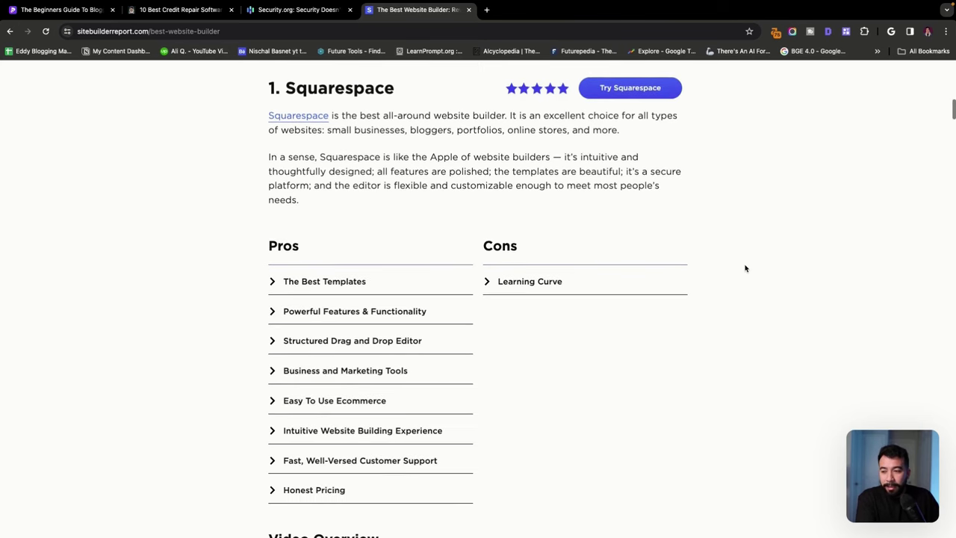
{"action": "scroll", "coordinate": [744, 268], "scroll_direction": "down", "scroll_amount": 3}
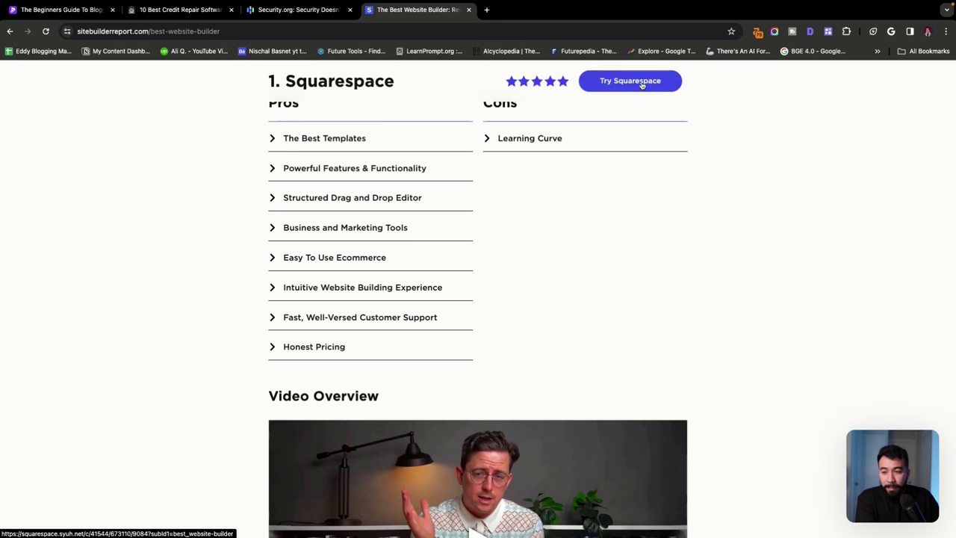
{"action": "scroll", "coordinate": [668, 152], "scroll_direction": "down", "scroll_amount": 4}
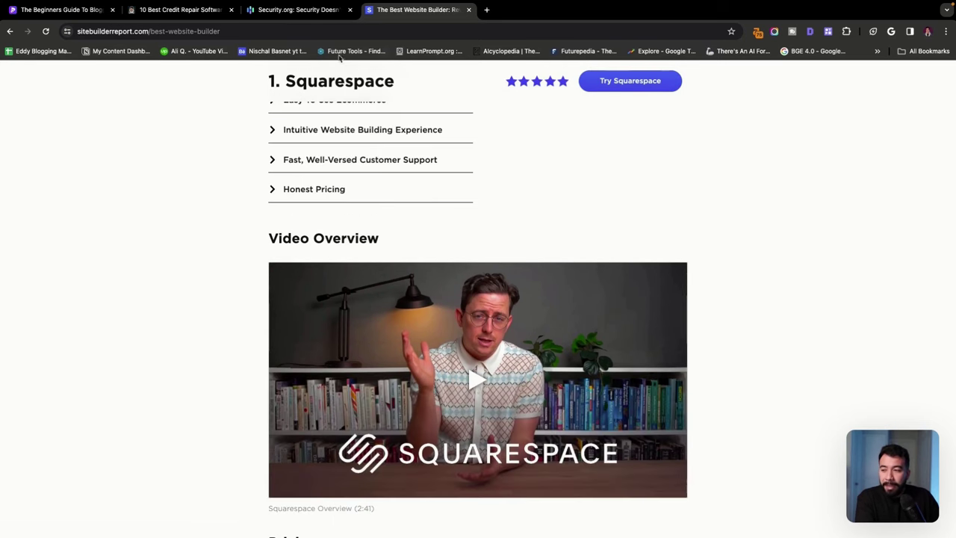
Switch to the security.org homepage and open Best Home Security Systems from its Guides and Resources section
{"action": "left_click", "coordinate": [309, 11]}
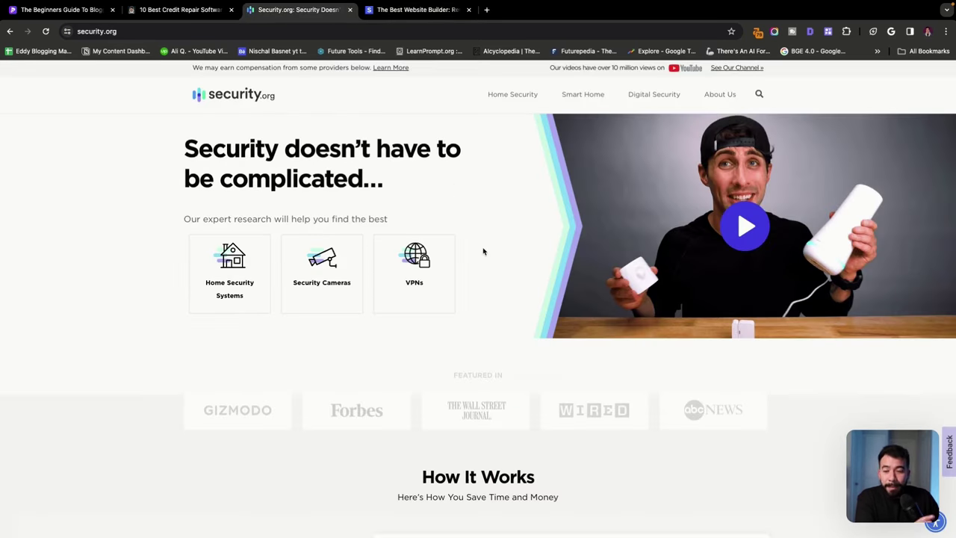
{"action": "scroll", "coordinate": [483, 251], "scroll_direction": "down", "scroll_amount": 10}
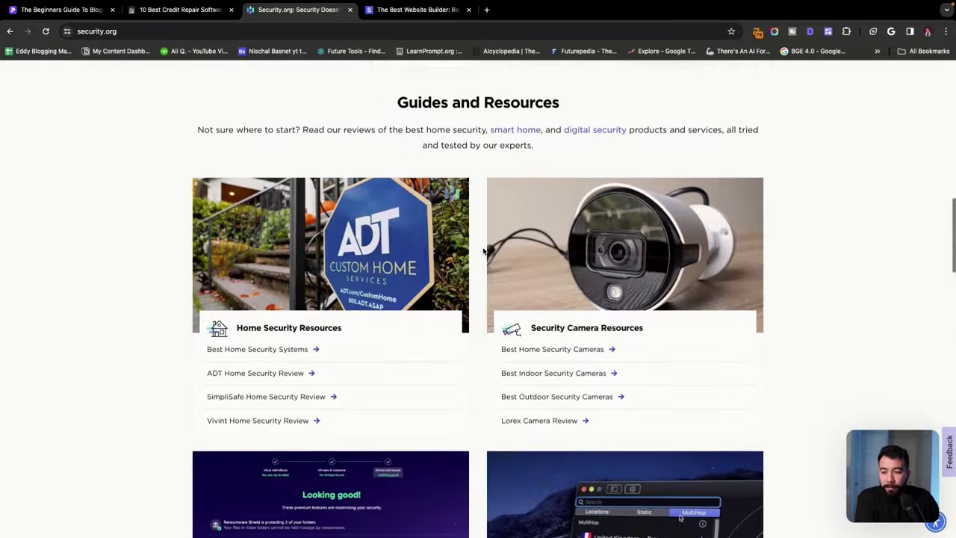
{"action": "scroll", "coordinate": [483, 252], "scroll_direction": "down", "scroll_amount": 2}
{"action": "left_click", "coordinate": [257, 263]}
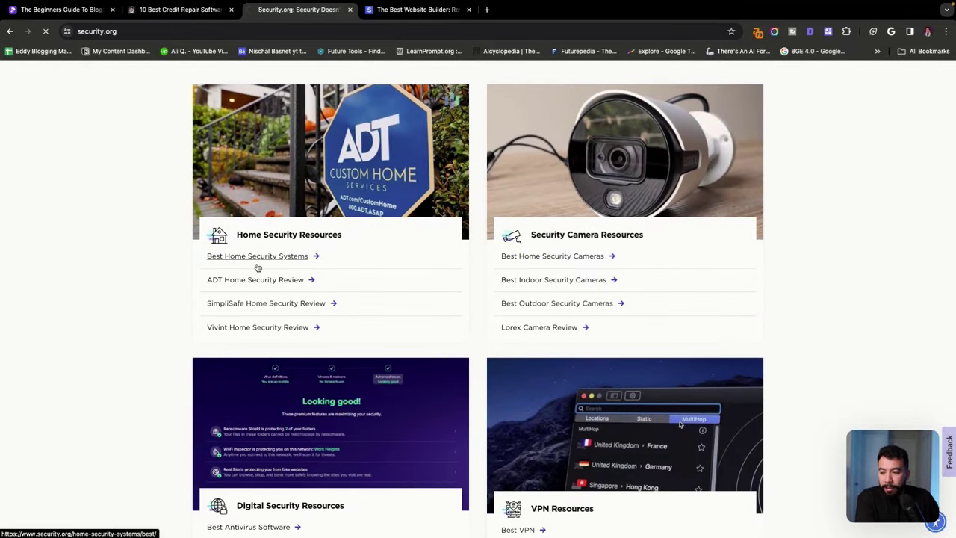
Examine the title, author details and top three product comparison boxes of "The Best Home Security Systems of 2024"
{"action": "scroll", "coordinate": [746, 321], "scroll_direction": "down", "scroll_amount": 3}
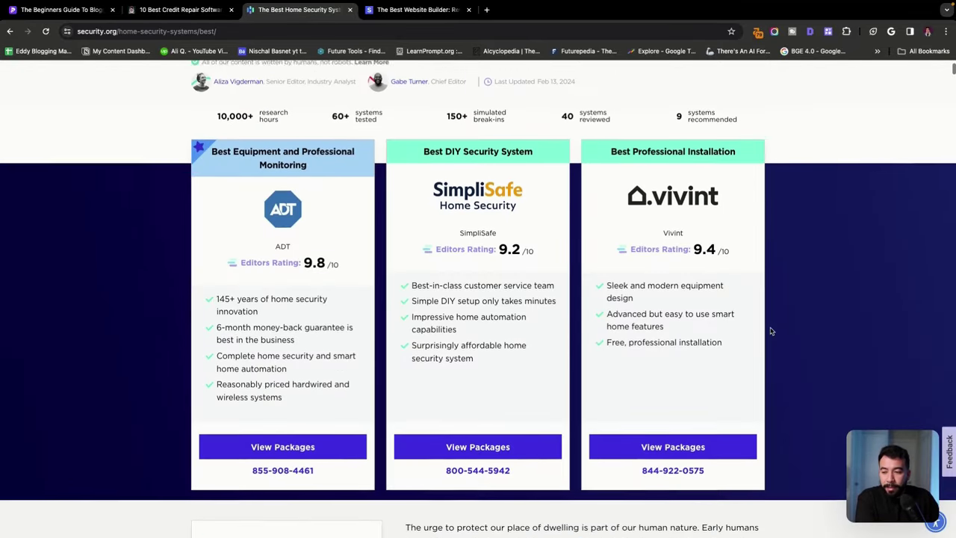
{"action": "scroll", "coordinate": [772, 331], "scroll_direction": "up", "scroll_amount": 3}
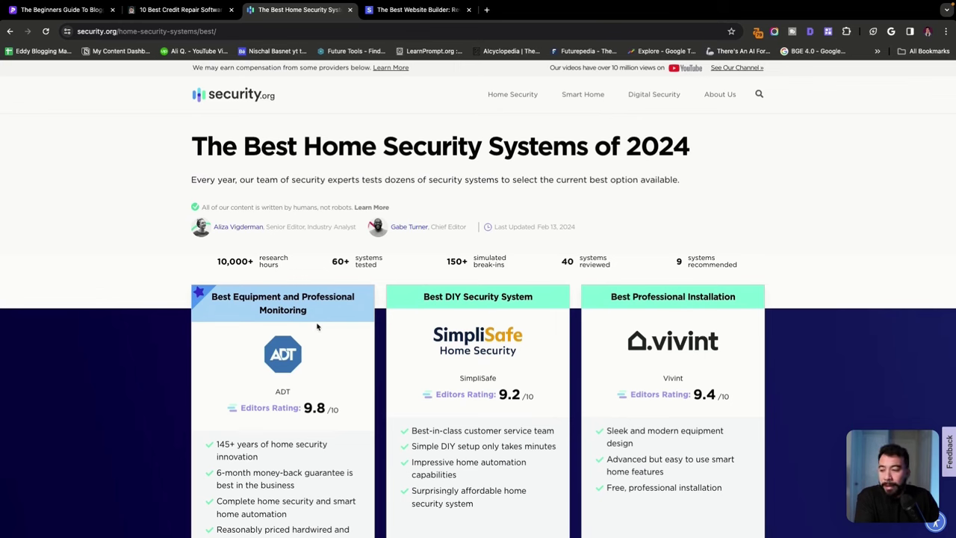
{"action": "left_click_drag", "start_coordinate": [183, 170], "coordinate": [662, 239]}
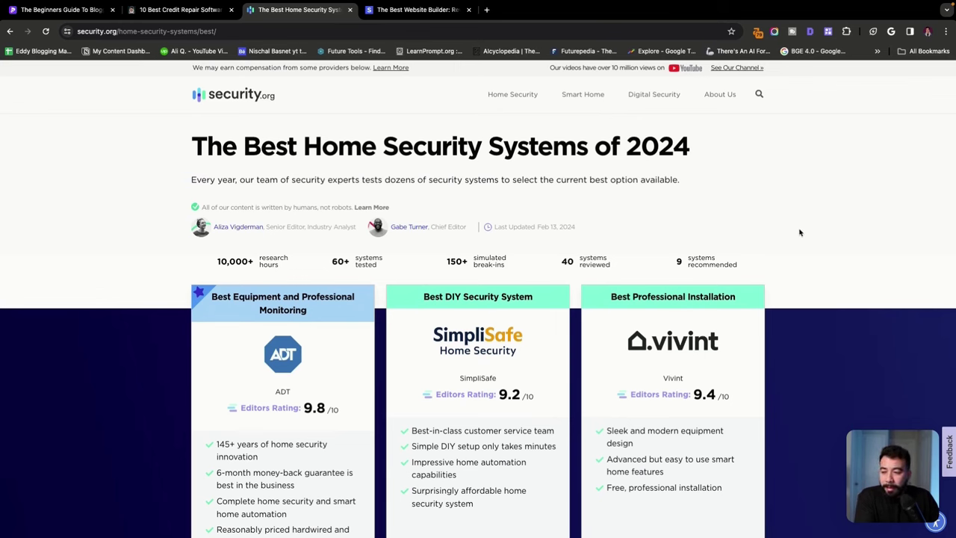
{"action": "left_click_drag", "start_coordinate": [800, 230], "coordinate": [252, 147]}
{"action": "left_click", "coordinate": [188, 152]}
{"action": "scroll", "coordinate": [799, 214], "scroll_direction": "down", "scroll_amount": 4}
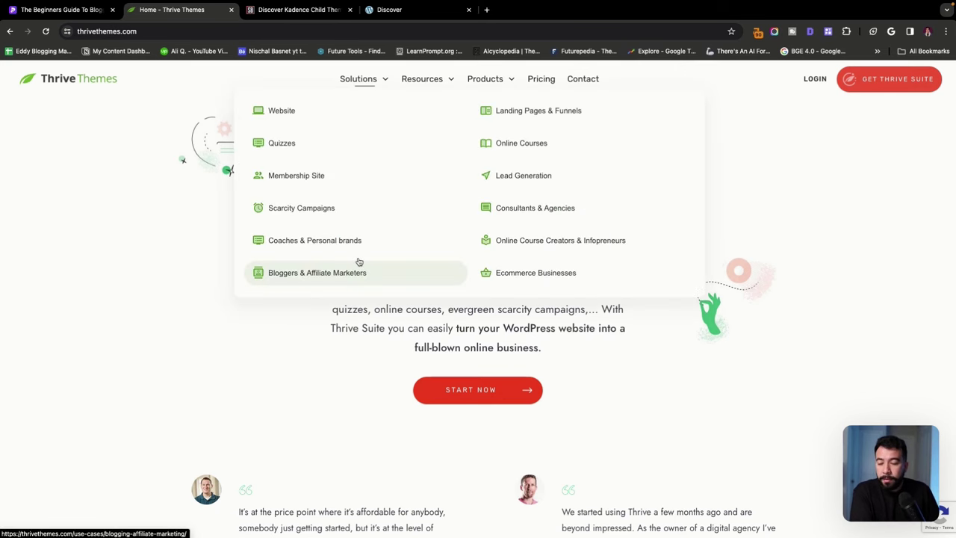
View the Thrive Themes product options and switch to the Discover Kadence Child Theme page to review its description
{"action": "mouse_move", "coordinate": [484, 83]}
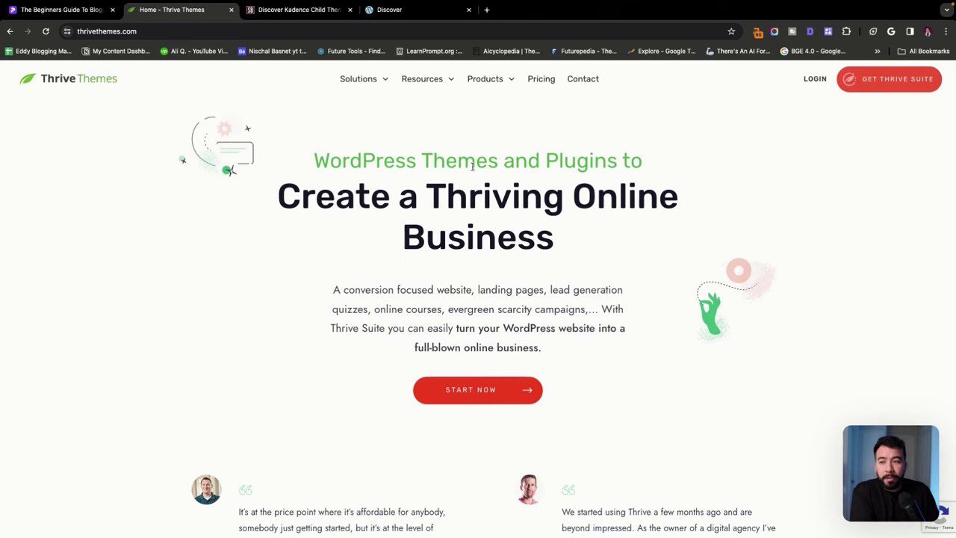
{"action": "left_click", "coordinate": [318, 13]}
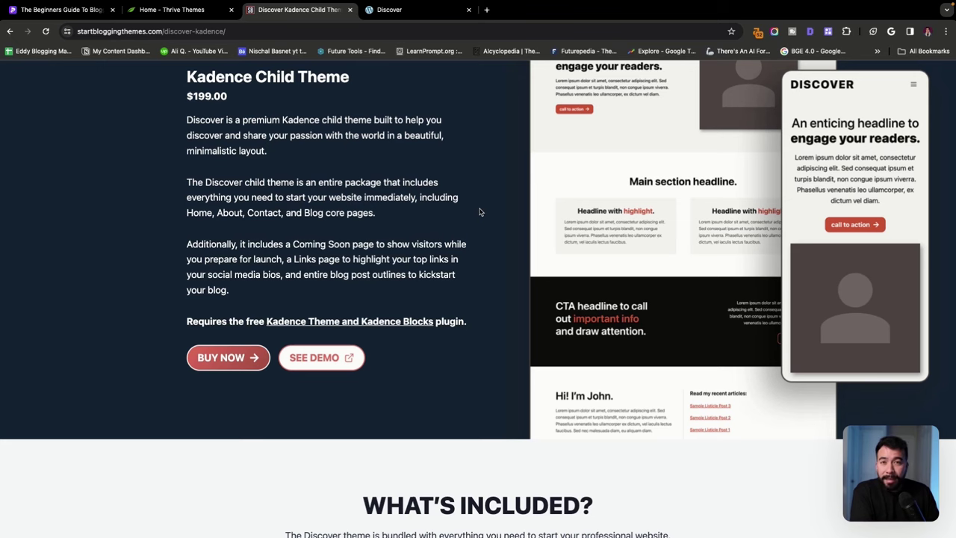
{"action": "scroll", "coordinate": [480, 212], "scroll_direction": "up", "scroll_amount": 3}
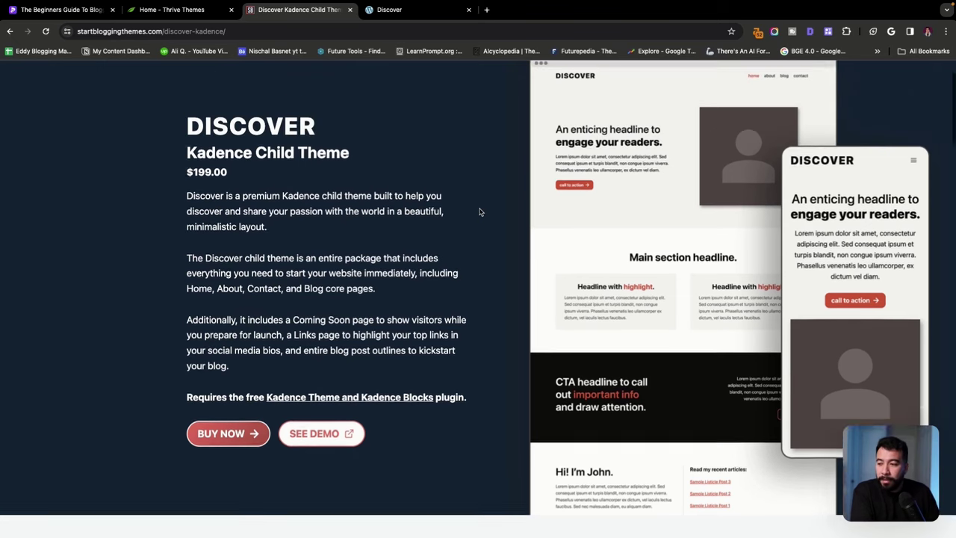
{"action": "scroll", "coordinate": [480, 212], "scroll_direction": "down", "scroll_amount": 1}
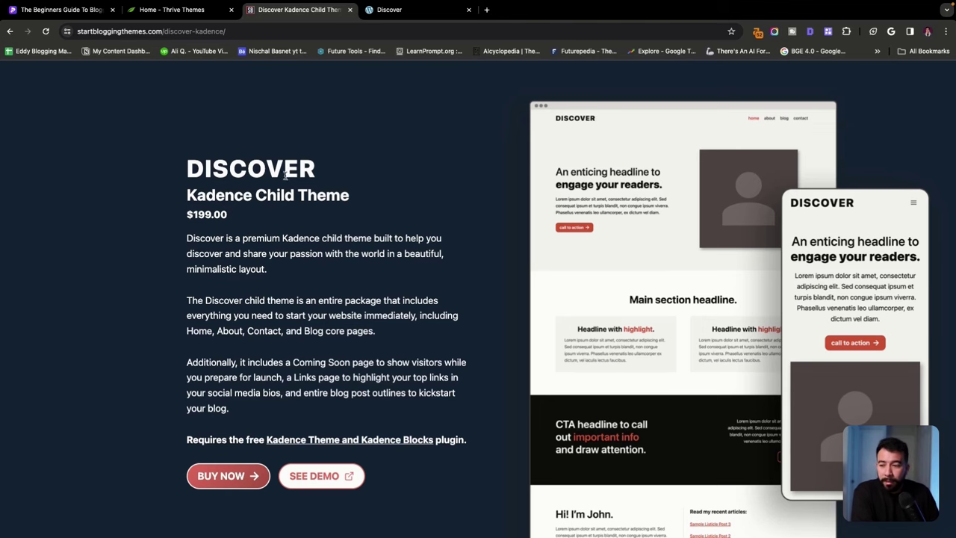
Open the Discover theme's demo site and look through its homepage sections down to the recent articles
{"action": "left_click", "coordinate": [349, 482]}
{"action": "scroll", "coordinate": [473, 234], "scroll_direction": "down", "scroll_amount": 10}
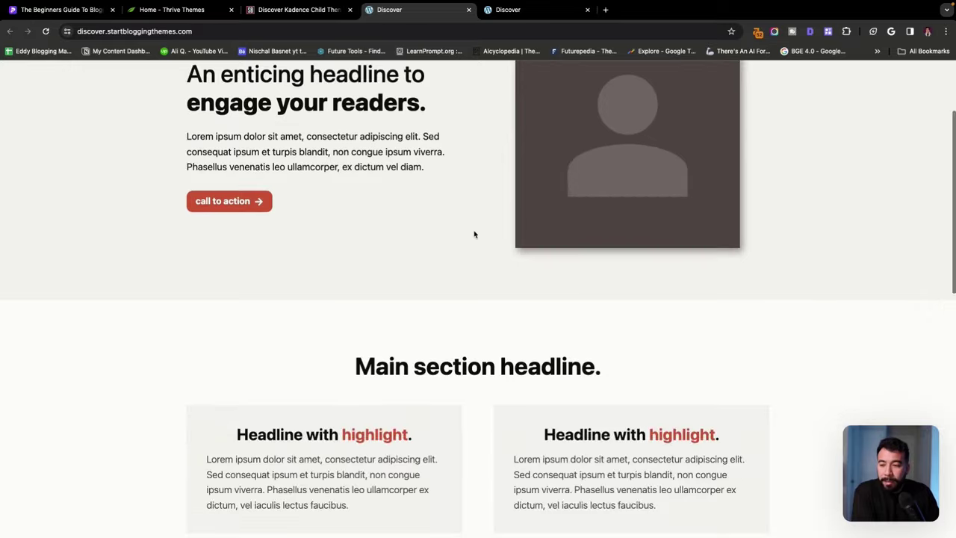
{"action": "scroll", "coordinate": [473, 235], "scroll_direction": "up", "scroll_amount": 2}
{"action": "scroll", "coordinate": [473, 234], "scroll_direction": "up", "scroll_amount": 8}
{"action": "scroll", "coordinate": [565, 171], "scroll_direction": "down", "scroll_amount": 10}
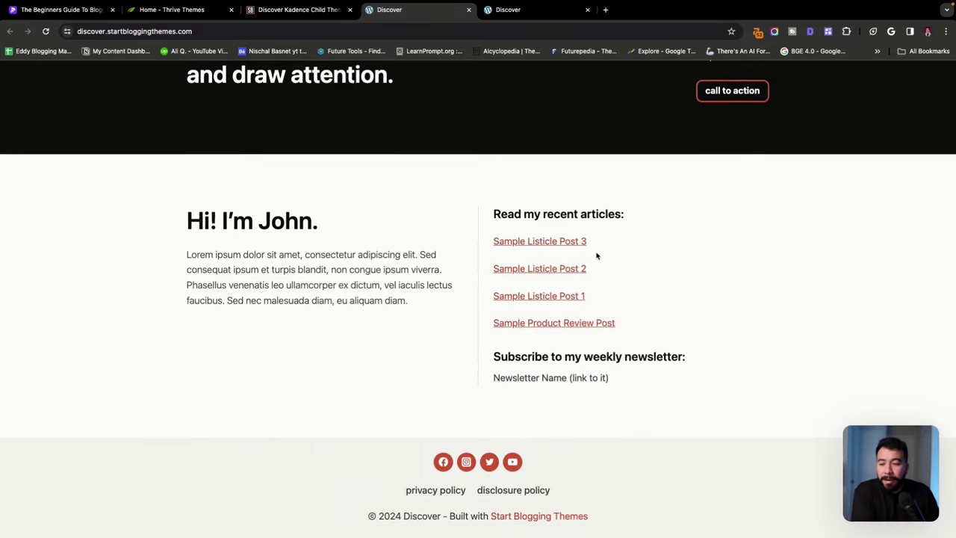
Open Sample Listicle Post 3 in the demo and examine its table of contents, Best Choice box and customer reviews section
{"action": "left_click", "coordinate": [557, 245]}
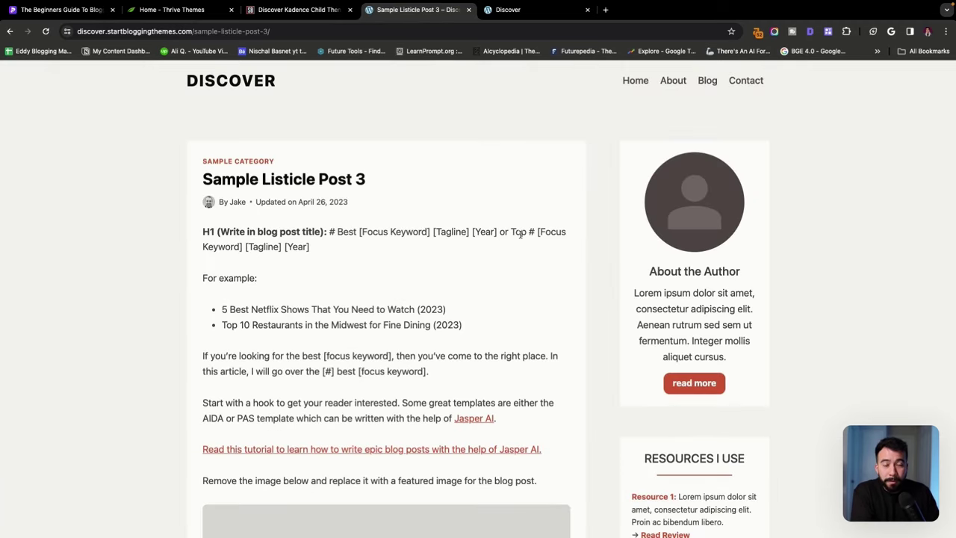
{"action": "scroll", "coordinate": [575, 211], "scroll_direction": "down", "scroll_amount": 5}
{"action": "scroll", "coordinate": [387, 286], "scroll_direction": "down", "scroll_amount": 3}
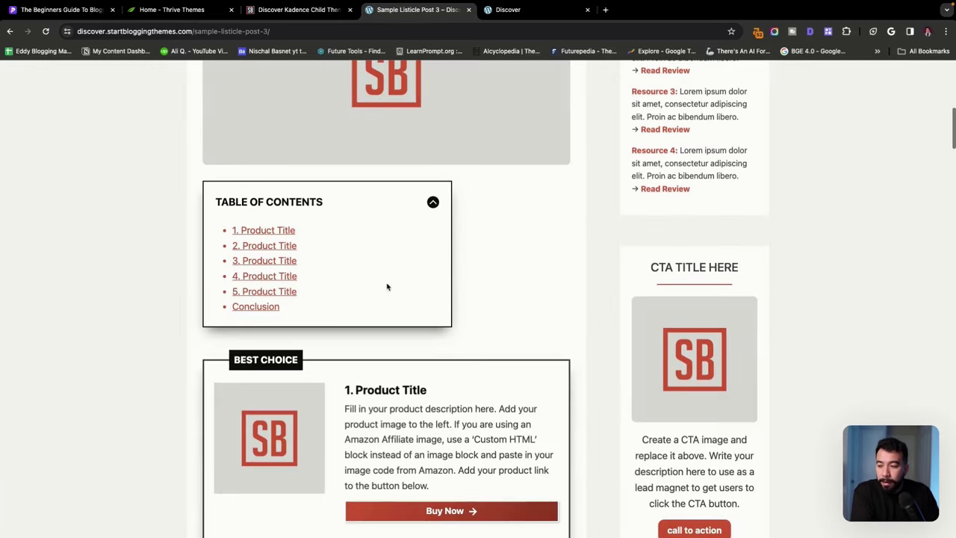
{"action": "scroll", "coordinate": [441, 190], "scroll_direction": "down", "scroll_amount": 2}
{"action": "left_click_drag", "start_coordinate": [312, 226], "coordinate": [538, 298]}
{"action": "left_click", "coordinate": [538, 297]}
{"action": "scroll", "coordinate": [537, 297], "scroll_direction": "down", "scroll_amount": 18}
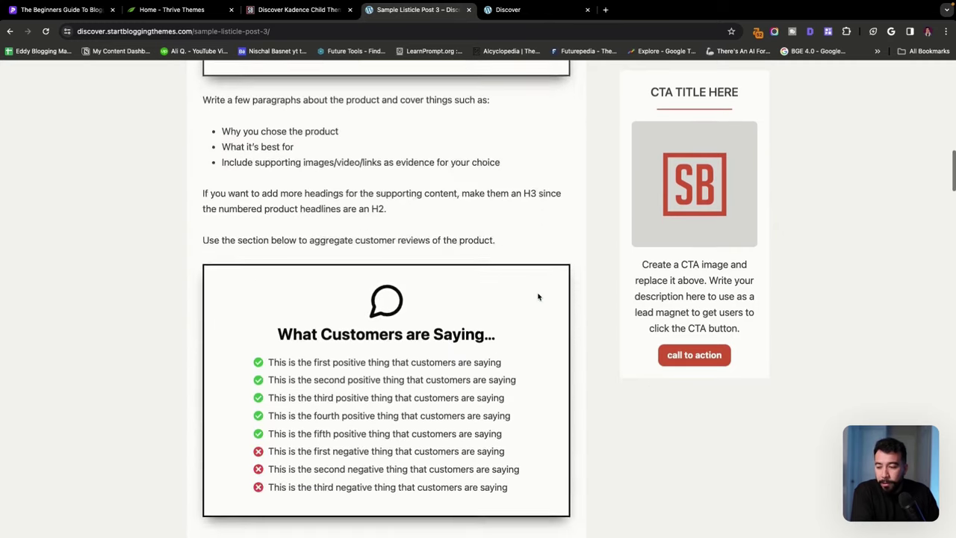
Look through the remaining product sections and customer review boxes of Sample Listicle Post 3
{"action": "scroll", "coordinate": [538, 297], "scroll_direction": "down", "scroll_amount": 18}
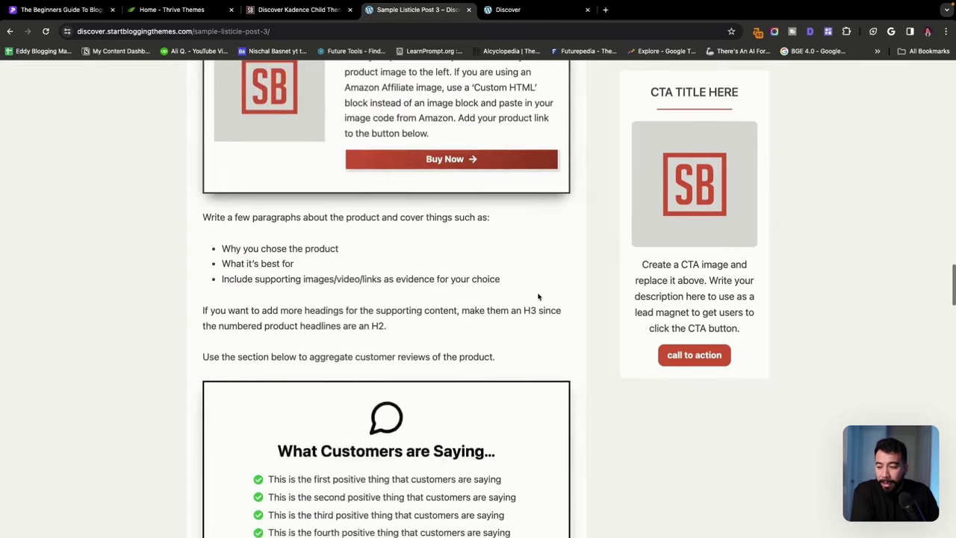
{"action": "scroll", "coordinate": [583, 281], "scroll_direction": "down", "scroll_amount": 3}
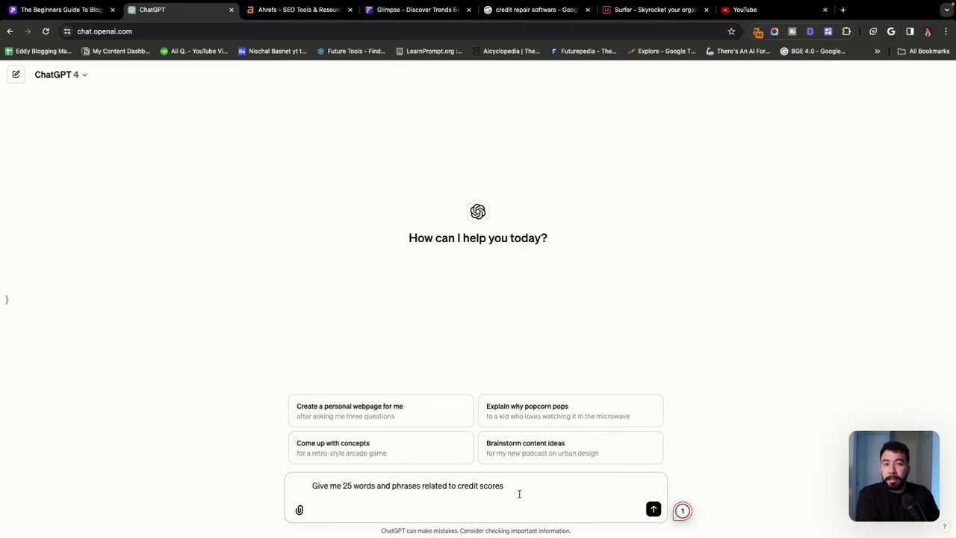
Ask ChatGPT for 25 words and phrases related to credit scores, and request 10 more
{"action": "key", "text": "Return"}
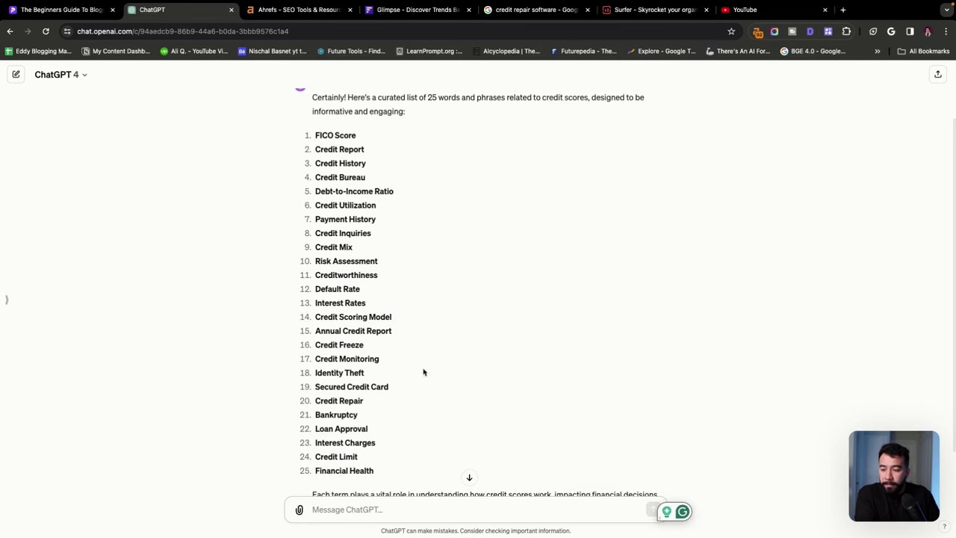
{"action": "scroll", "coordinate": [444, 396], "scroll_direction": "down", "scroll_amount": 2}
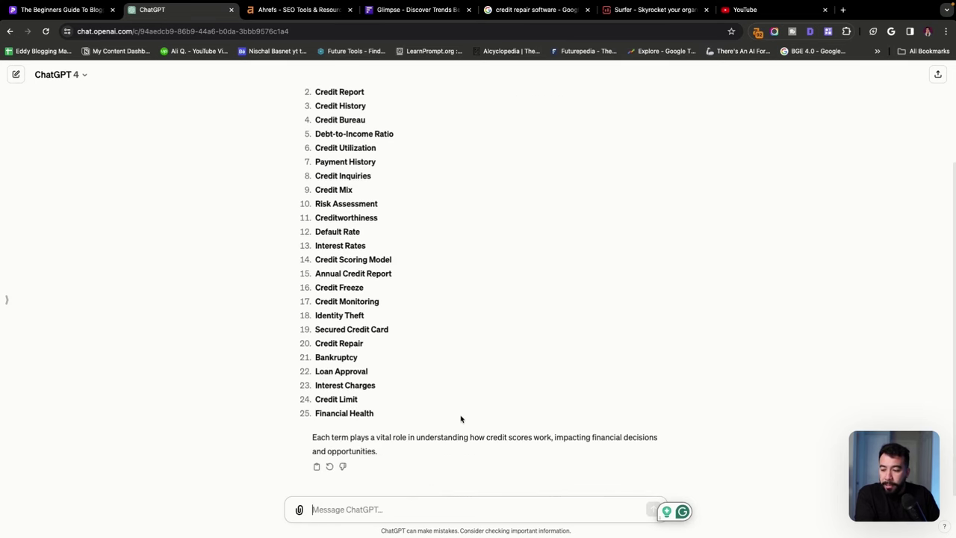
{"action": "left_click", "coordinate": [423, 507]}
{"action": "type", "text": "give me 1"}
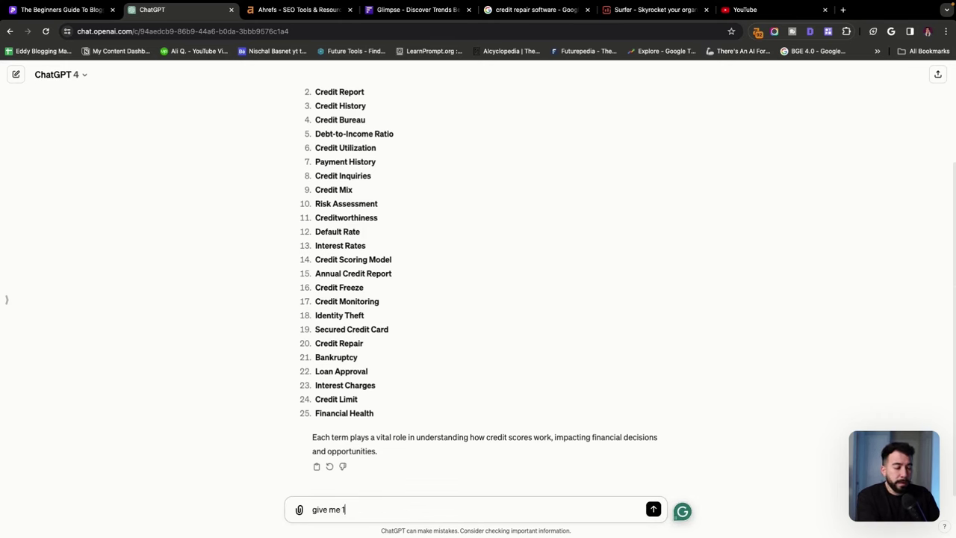
{"action": "key", "text": "Return"}
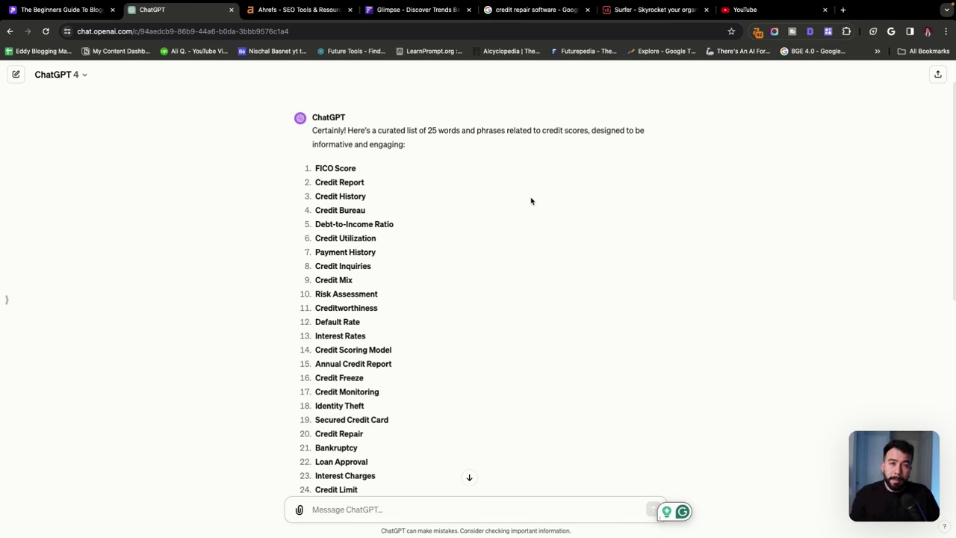
Copy ChatGPT's first list from Credit Report to Financial Health, sign in to Ahrefs and paste the terms into Keywords Explorer
{"action": "scroll", "coordinate": [397, 327], "scroll_direction": "down", "scroll_amount": 2}
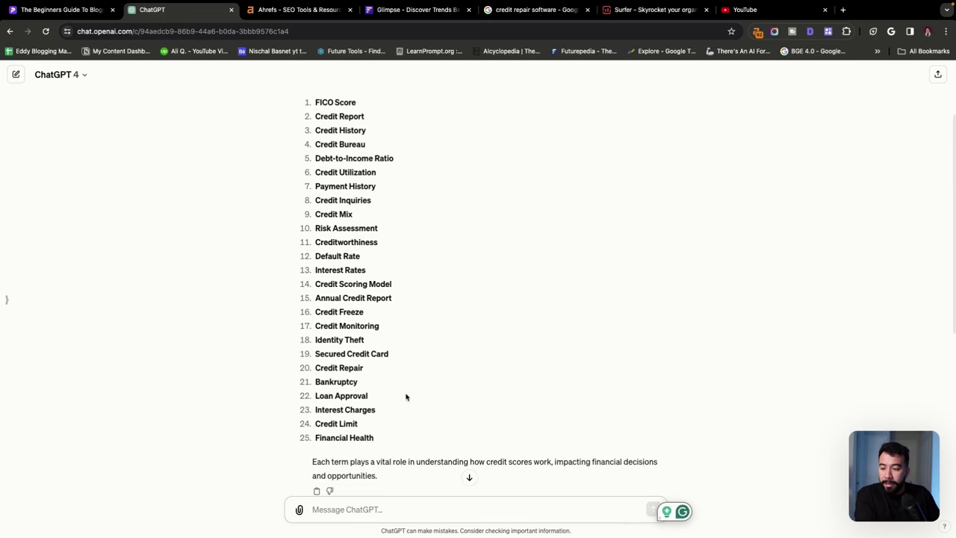
{"action": "left_click_drag", "start_coordinate": [393, 445], "coordinate": [313, 115]}
{"action": "key", "text": "super+c"}
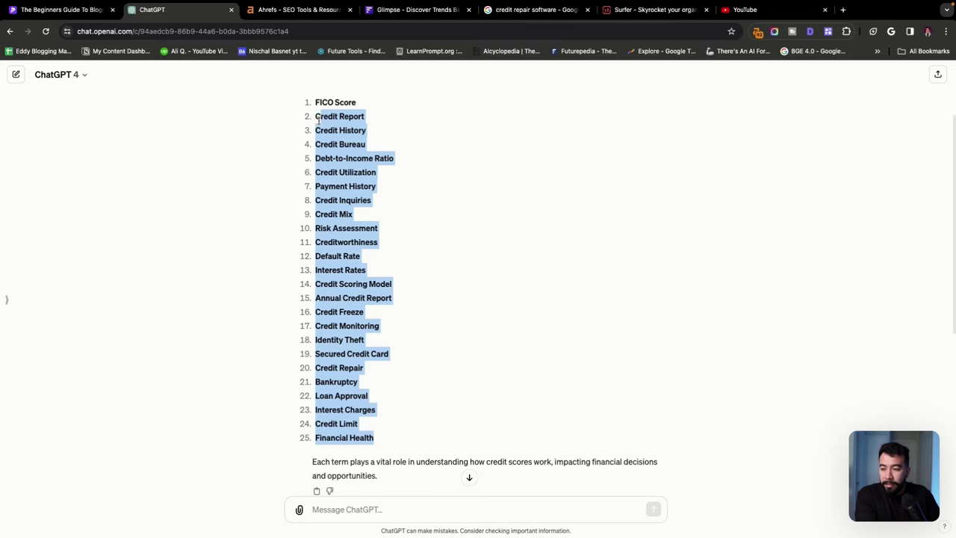
{"action": "left_click", "coordinate": [298, 10]}
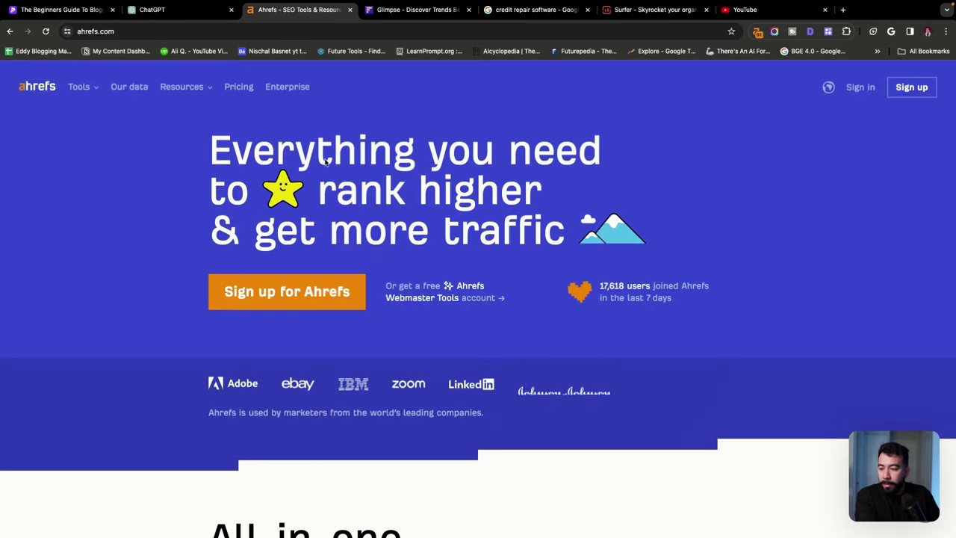
{"action": "left_click", "coordinate": [859, 88]}
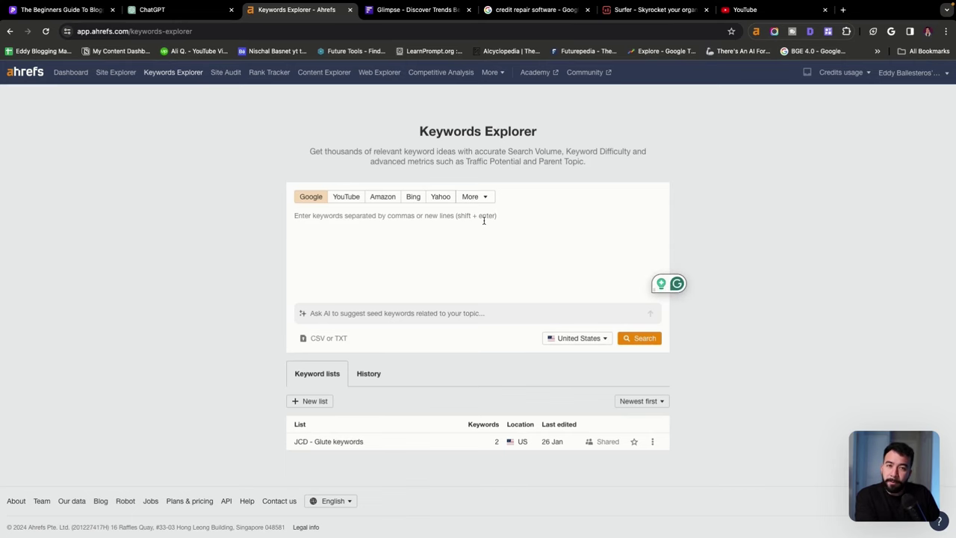
{"action": "key", "text": "super+v"}
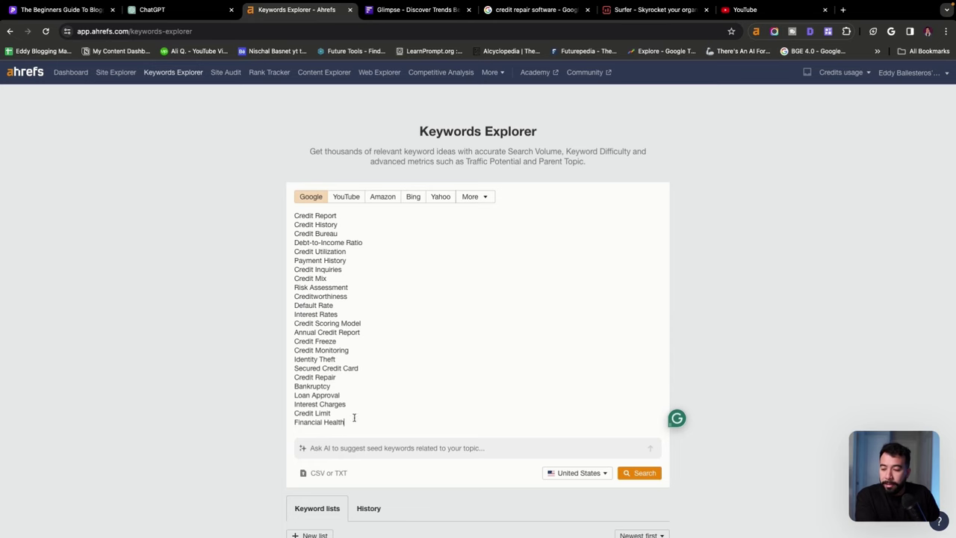
Add FICO Score and ChatGPT's 10 additional terms, Hard Inquiry through Dispute (Credit Report), to the Keywords Explorer list
{"action": "left_click", "coordinate": [164, 6]}
{"action": "scroll", "coordinate": [271, 164], "scroll_direction": "up", "scroll_amount": 2}
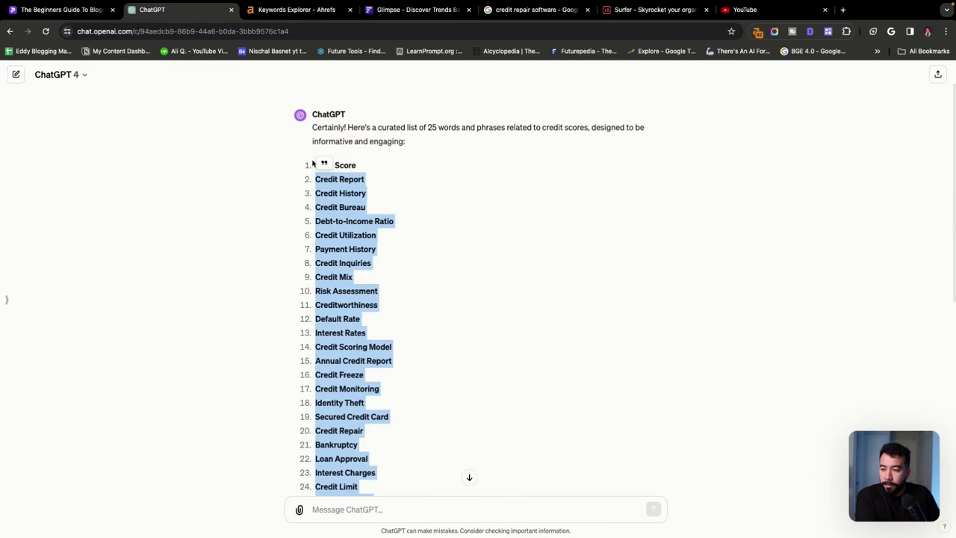
{"action": "left_click", "coordinate": [354, 166]}
{"action": "scroll", "coordinate": [366, 336], "scroll_direction": "down", "scroll_amount": 5}
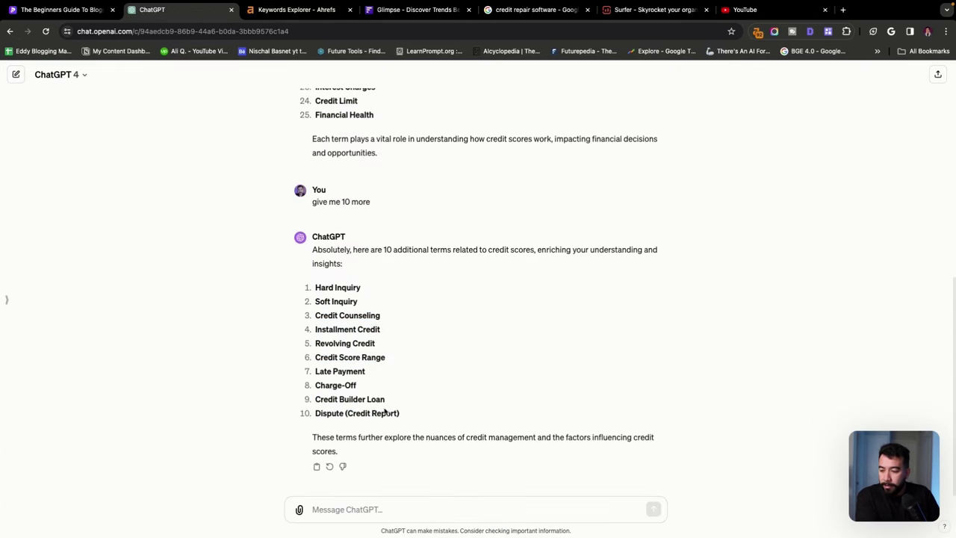
{"action": "left_click_drag", "start_coordinate": [409, 413], "coordinate": [317, 274]}
{"action": "key", "text": "super+c"}
{"action": "key", "text": "ctrl+Tab"}
{"action": "key", "text": "super+v"}
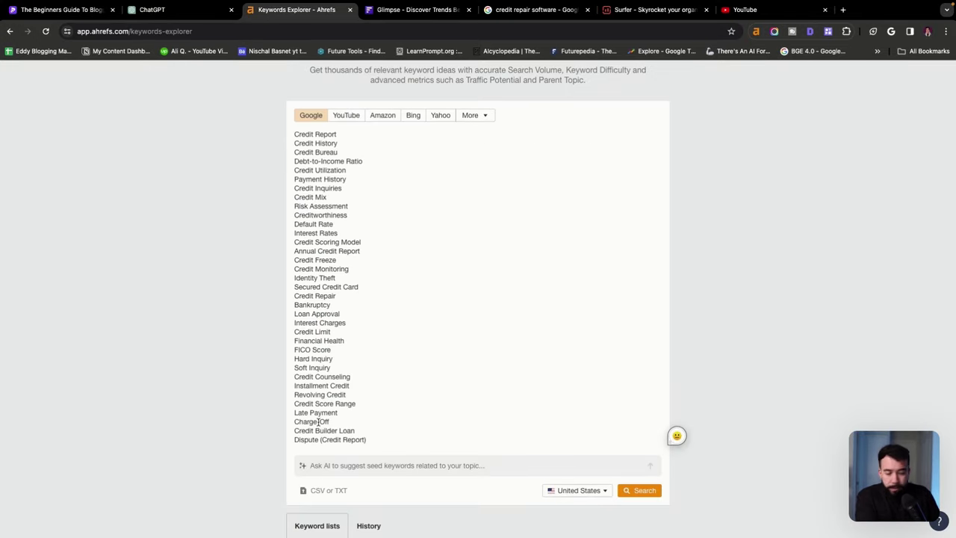
Change Charge-Off to "Charge Off" and the final dispute entry to "dispute letter", and run the keyword search for the United States
{"action": "scroll", "coordinate": [325, 448], "scroll_direction": "up", "scroll_amount": 2}
{"action": "scroll", "coordinate": [329, 477], "scroll_direction": "down", "scroll_amount": 3}
{"action": "scroll", "coordinate": [344, 374], "scroll_direction": "up", "scroll_amount": 1}
{"action": "key", "text": "super+z"}
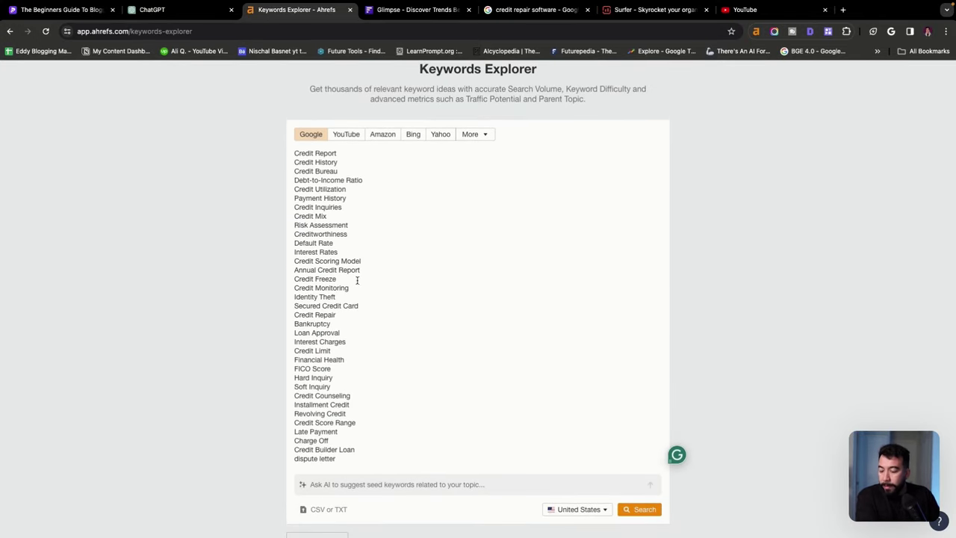
{"action": "scroll", "coordinate": [373, 281], "scroll_direction": "down", "scroll_amount": 1}
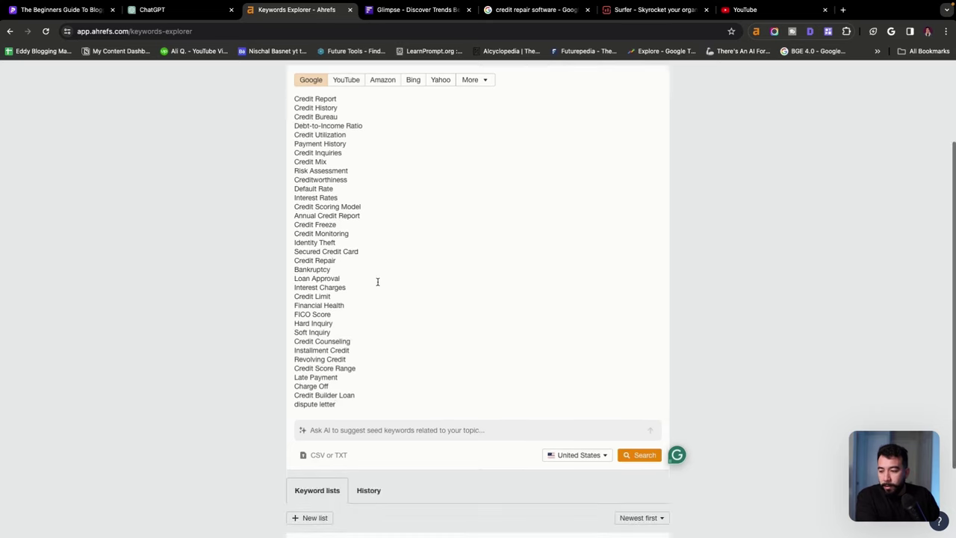
{"action": "scroll", "coordinate": [468, 305], "scroll_direction": "down", "scroll_amount": 2}
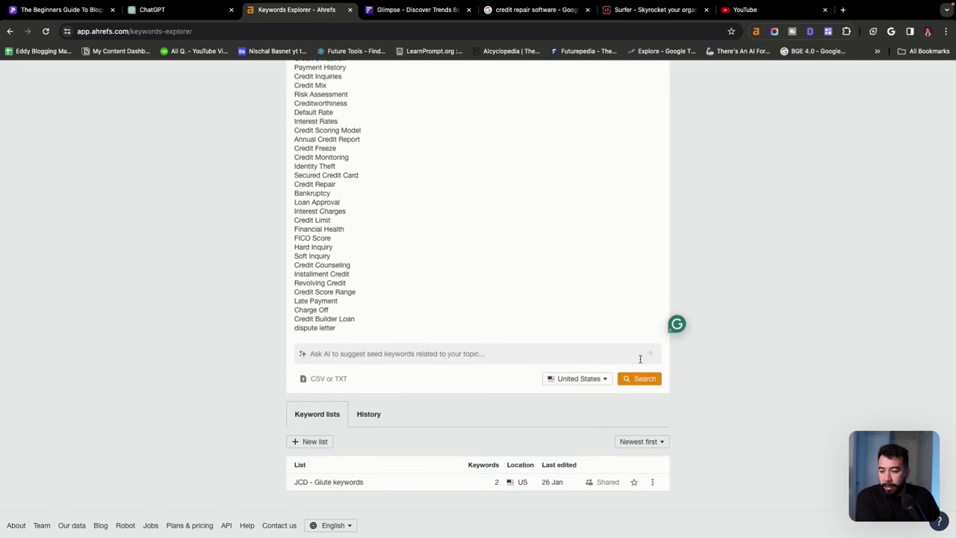
{"action": "left_click", "coordinate": [650, 383]}
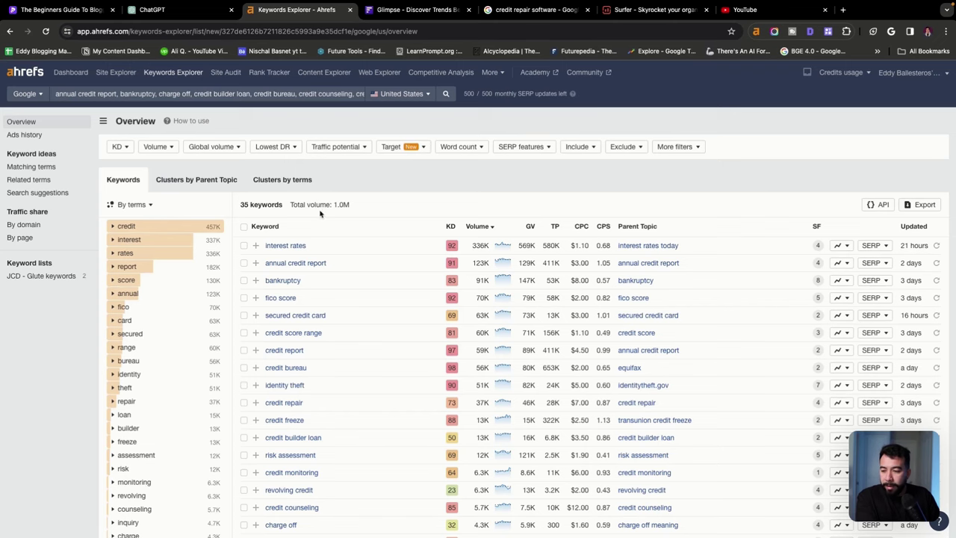
View the matching terms for the searched keywords and set the maximum keyword difficulty to 20
{"action": "left_click", "coordinate": [47, 169]}
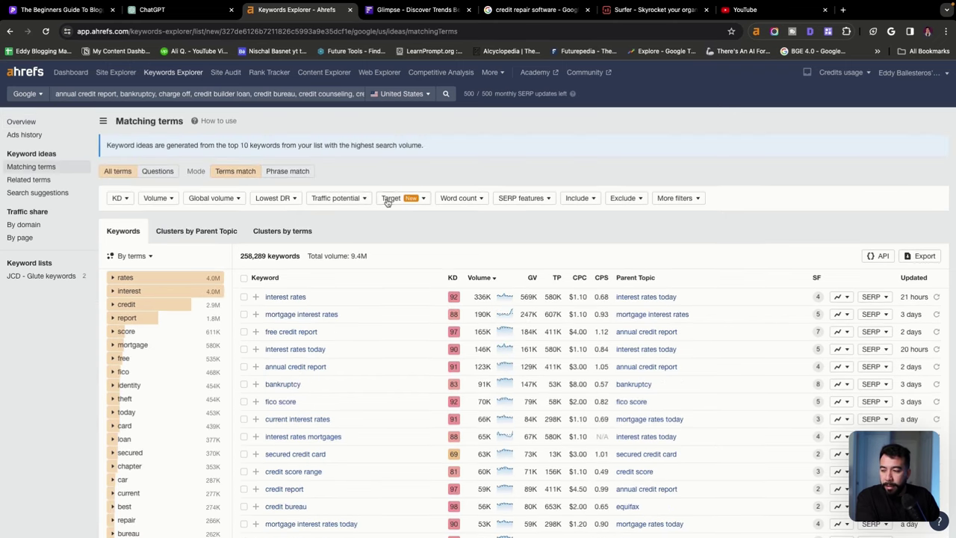
{"action": "left_click", "coordinate": [136, 200]}
{"action": "left_click", "coordinate": [198, 217]}
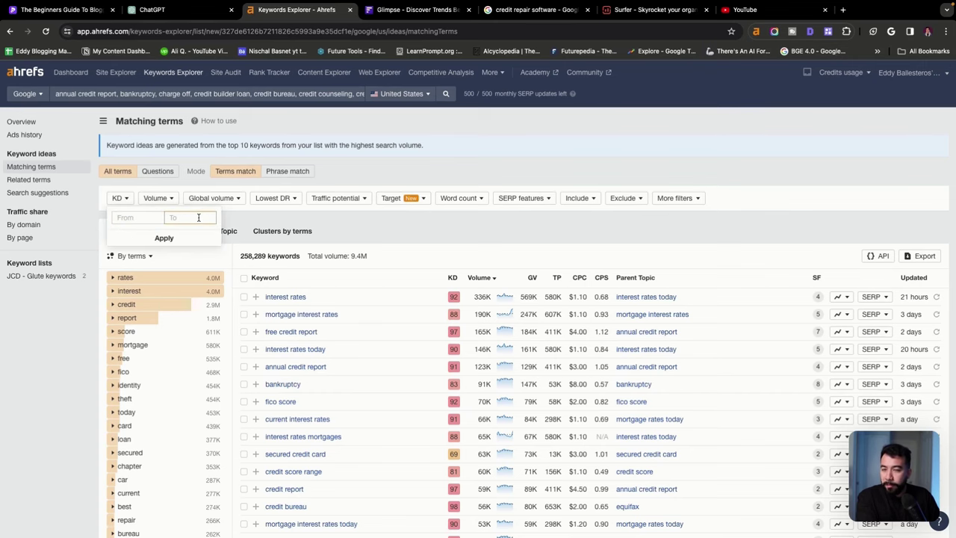
{"action": "type", "text": "20"}
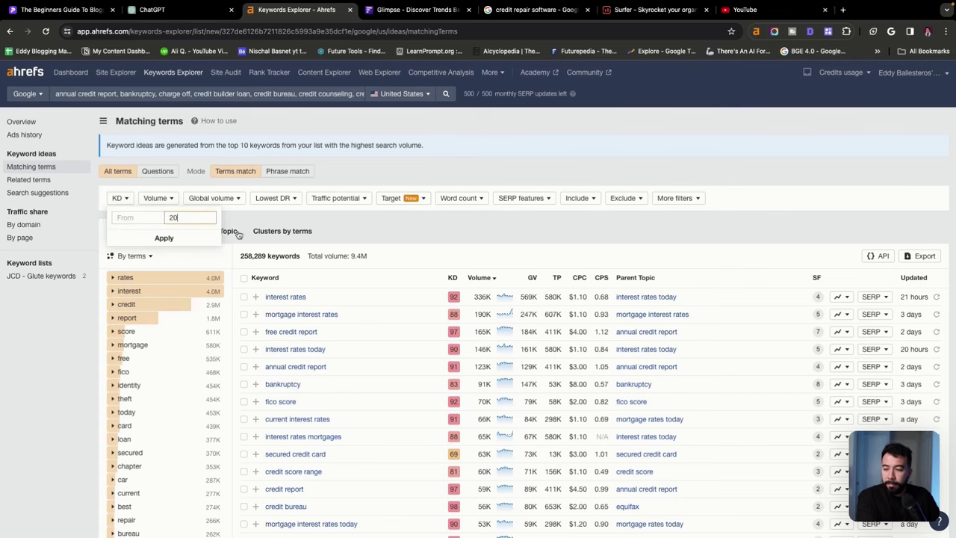
{"action": "key", "text": "Return"}
Filter for a lowest DR of up to 30 in the top 10 and show the filtered results
{"action": "left_click", "coordinate": [328, 202]}
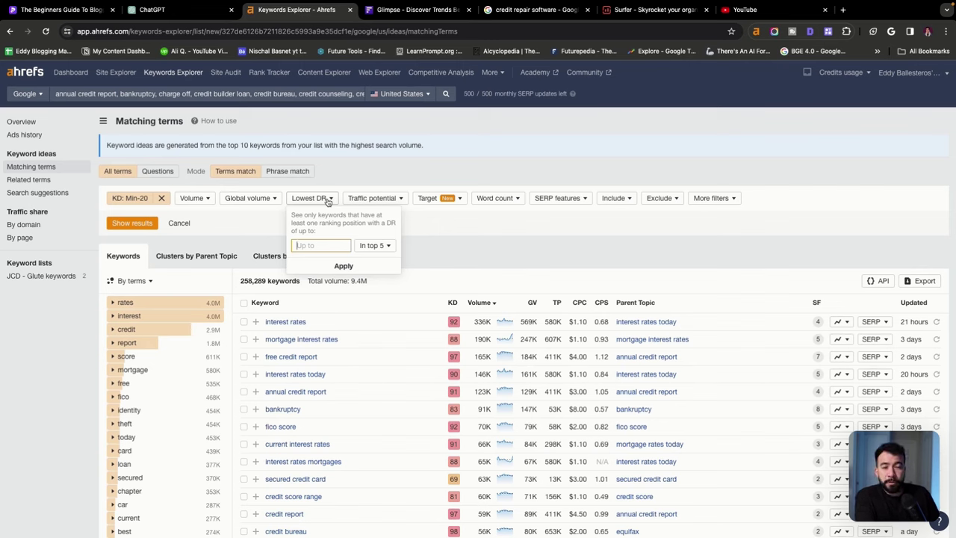
{"action": "type", "text": "30"}
{"action": "left_click", "coordinate": [385, 246]}
{"action": "left_click", "coordinate": [376, 277]}
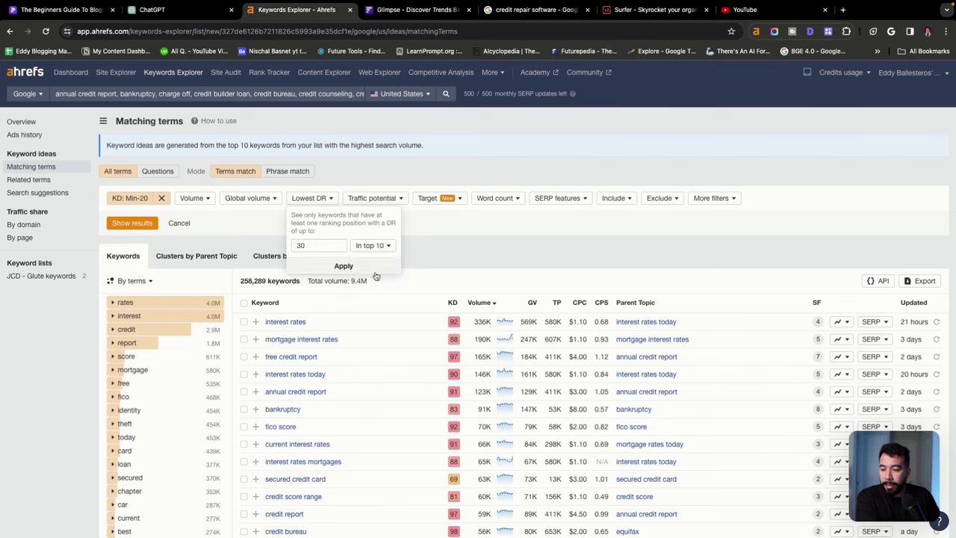
{"action": "left_click", "coordinate": [374, 268]}
{"action": "left_click", "coordinate": [783, 198]}
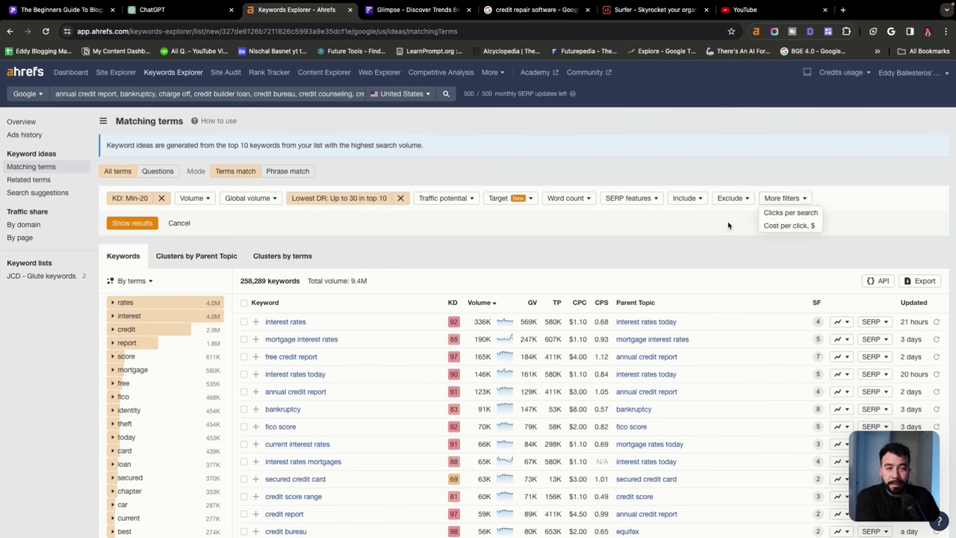
{"action": "left_click", "coordinate": [543, 147]}
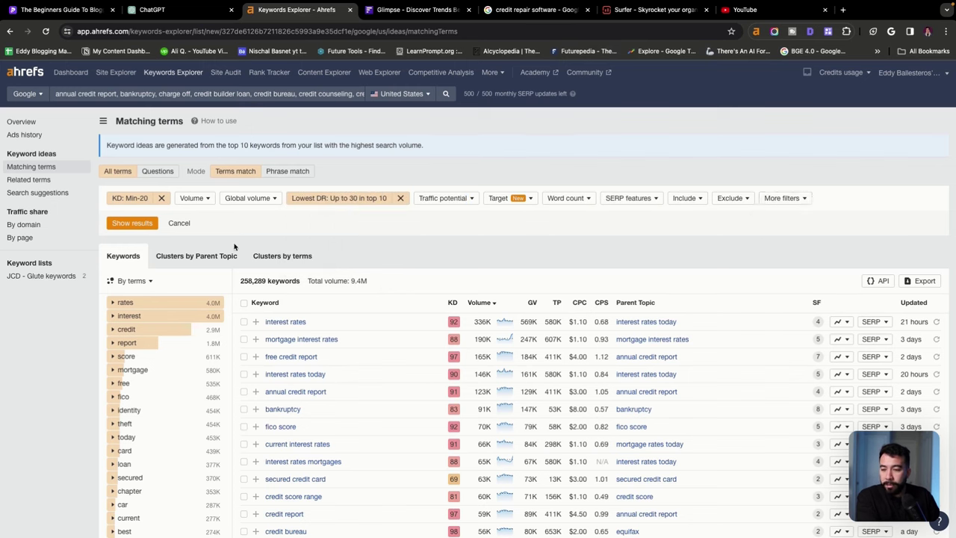
{"action": "left_click", "coordinate": [132, 223]}
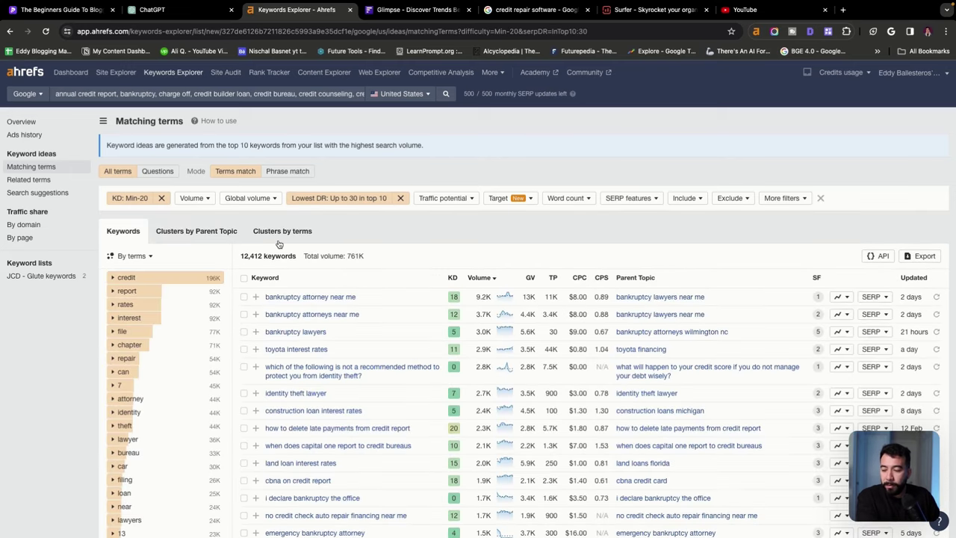
Review the filtered keyword list and examine the SERP overview for "land loan interest rates"
{"action": "scroll", "coordinate": [472, 313], "scroll_direction": "down", "scroll_amount": 1}
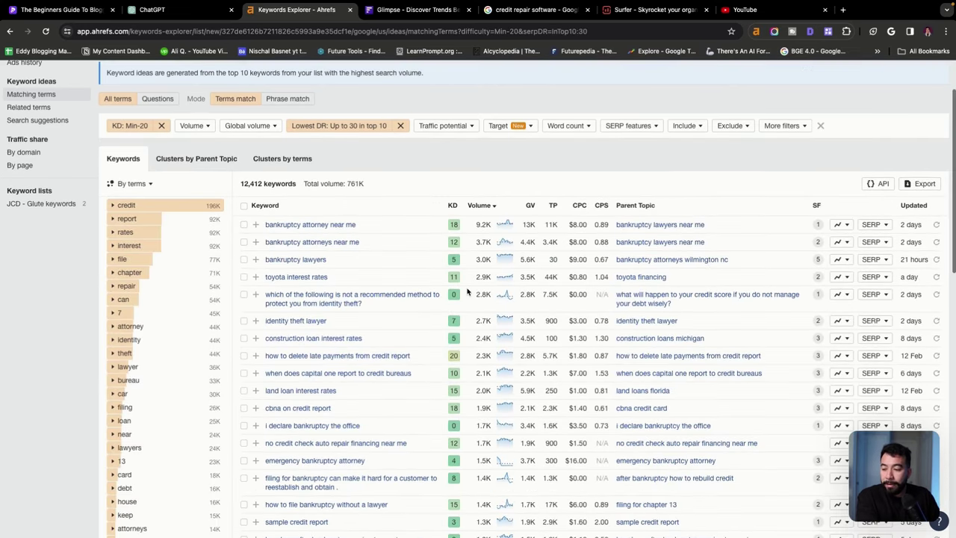
{"action": "scroll", "coordinate": [467, 291], "scroll_direction": "down", "scroll_amount": 2}
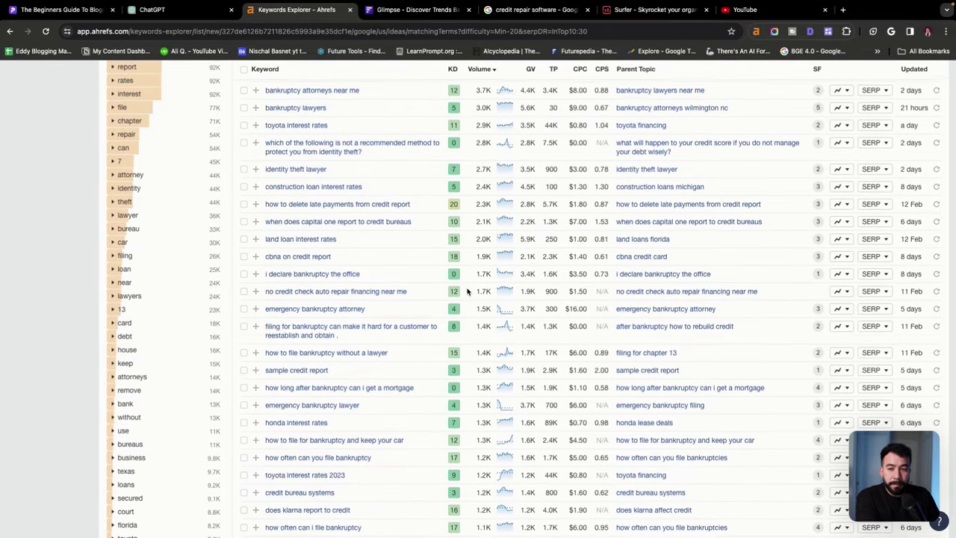
{"action": "scroll", "coordinate": [468, 292], "scroll_direction": "up", "scroll_amount": 3}
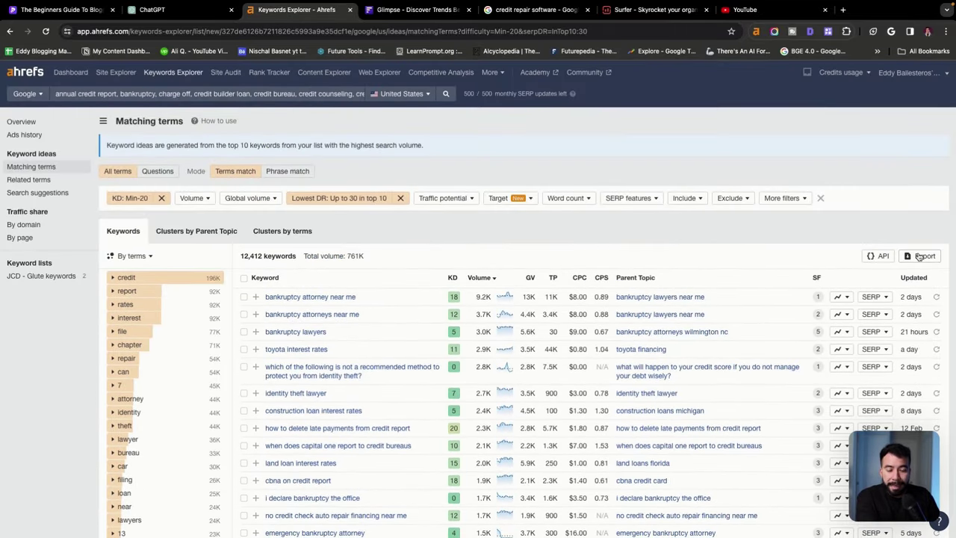
{"action": "scroll", "coordinate": [715, 241], "scroll_direction": "down", "scroll_amount": 4}
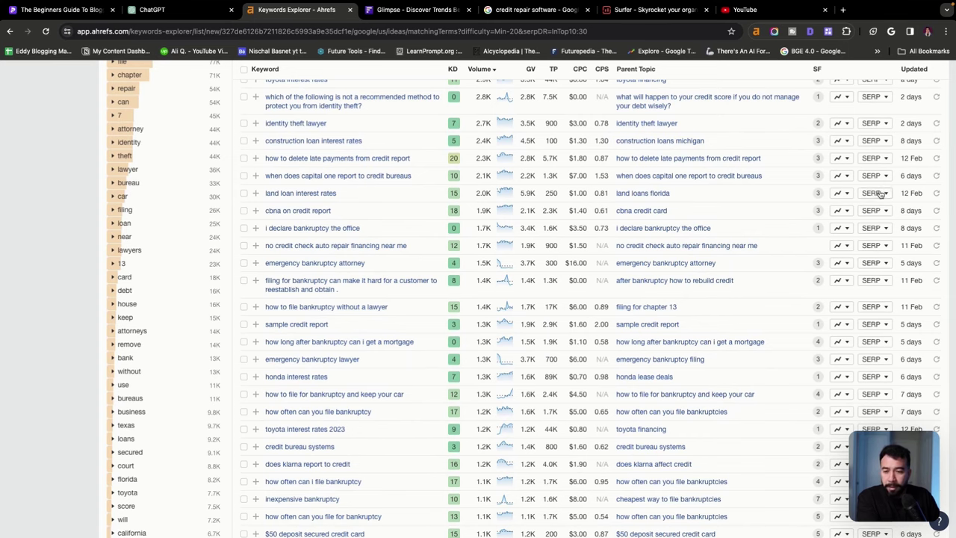
{"action": "left_click", "coordinate": [872, 193]}
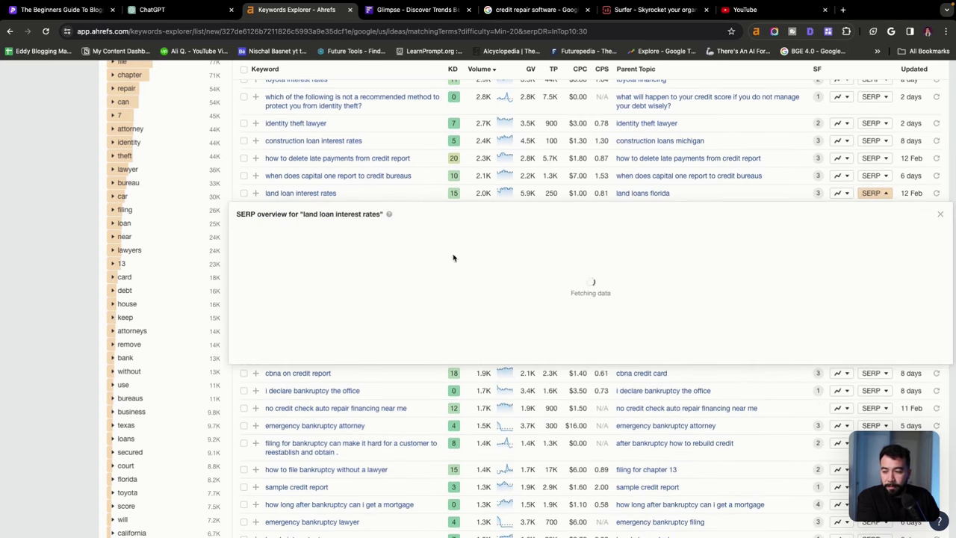
{"action": "scroll", "coordinate": [593, 332], "scroll_direction": "down", "scroll_amount": 1}
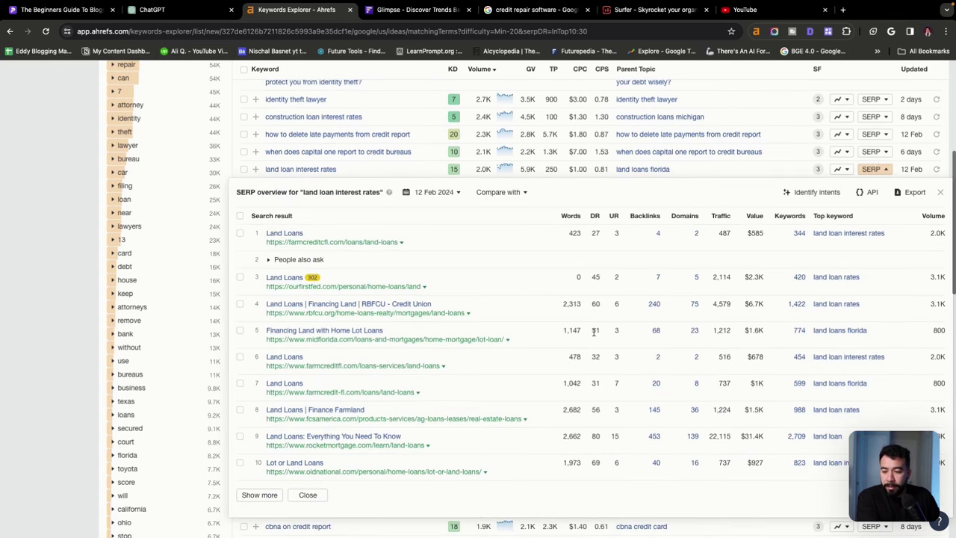